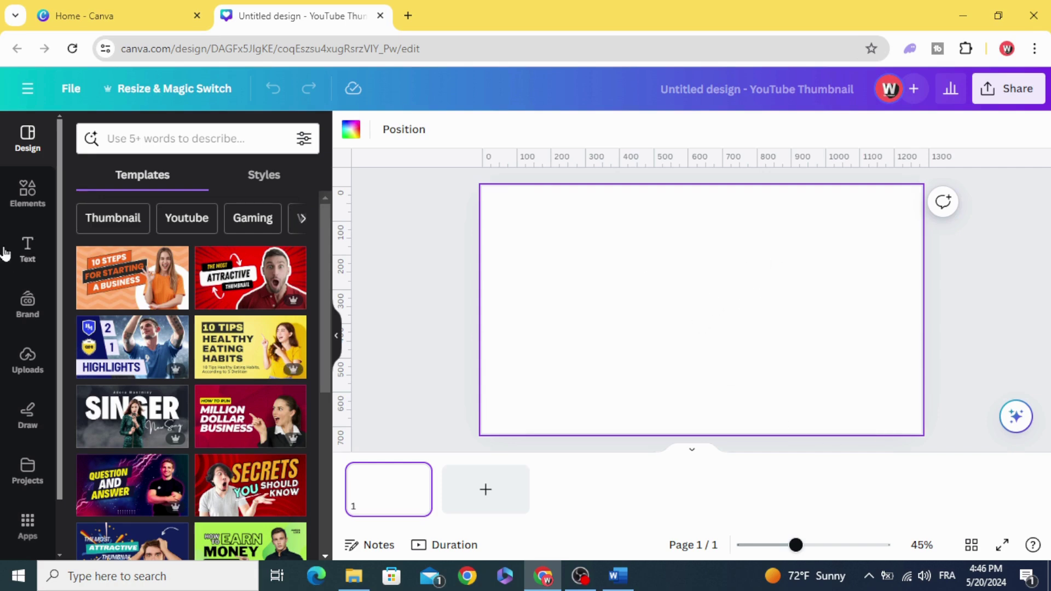
Open the Elements panel and expand the full Shapes collection.
click(27, 191)
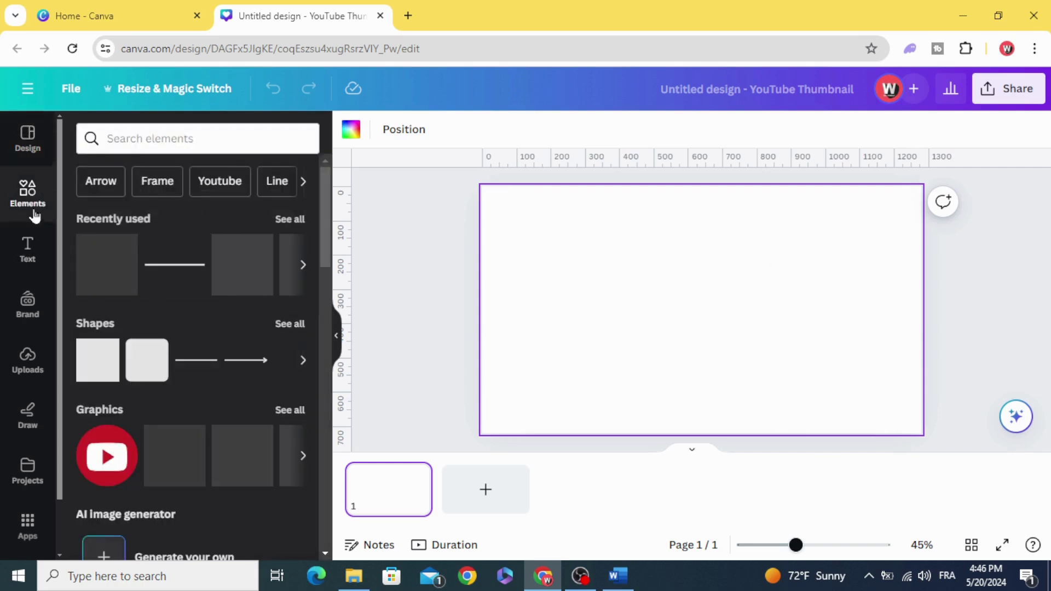
click(289, 324)
Add a grey square, resize it to about 172 px, narrow it into a tall rectangle and move it up-left.
scroll(218, 359, down, 3)
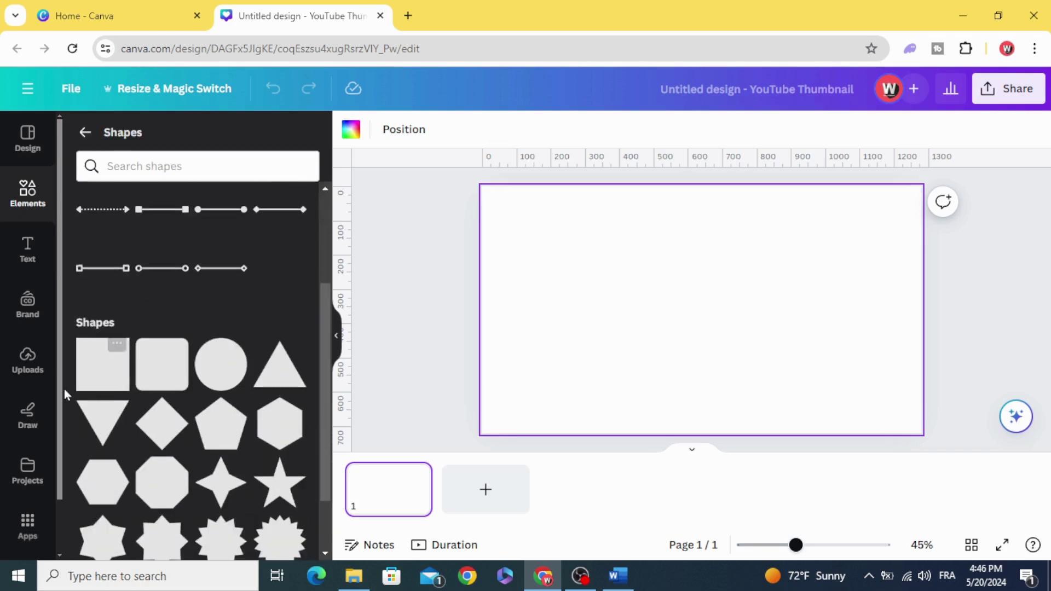
click(103, 374)
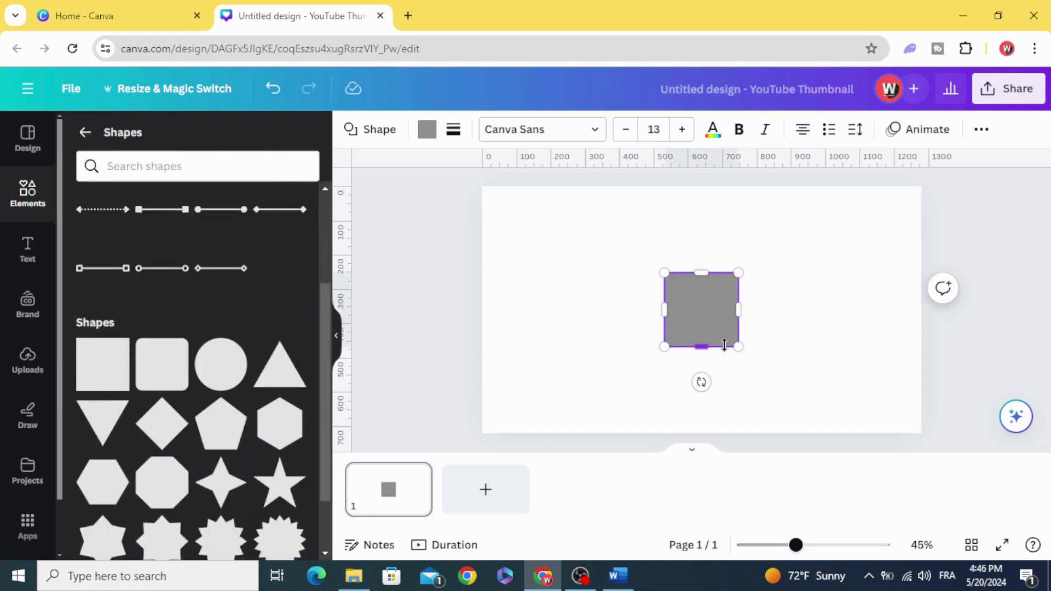
drag(739, 345, 772, 394)
click(718, 235)
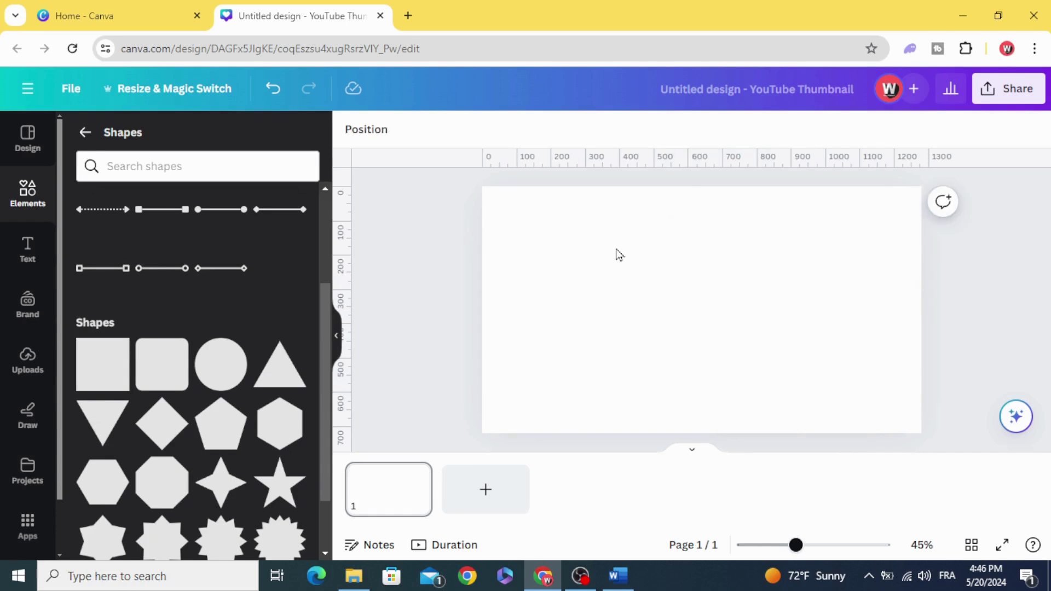
click(104, 367)
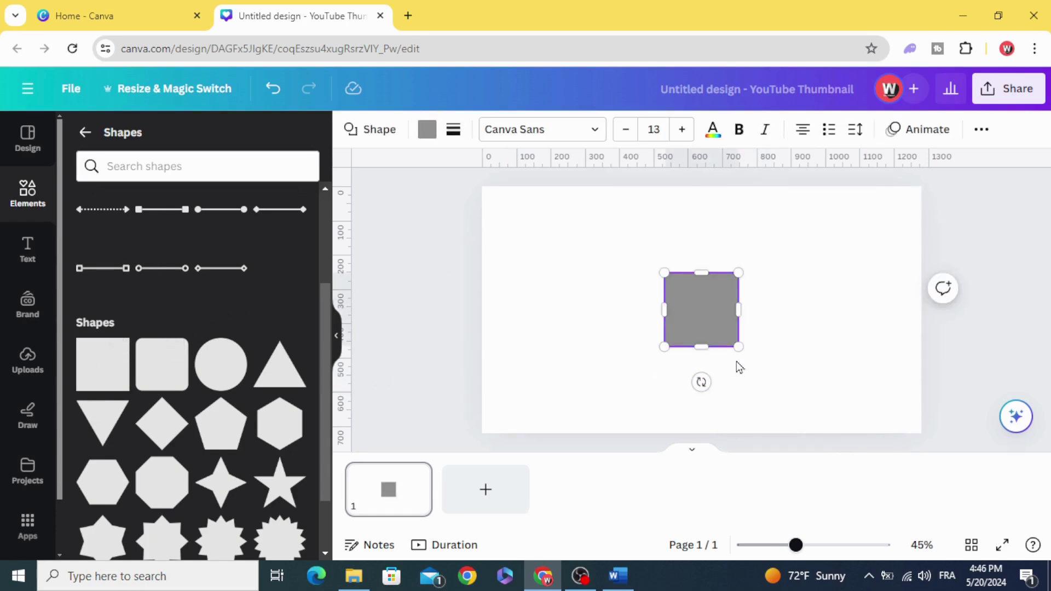
drag(738, 347, 767, 395)
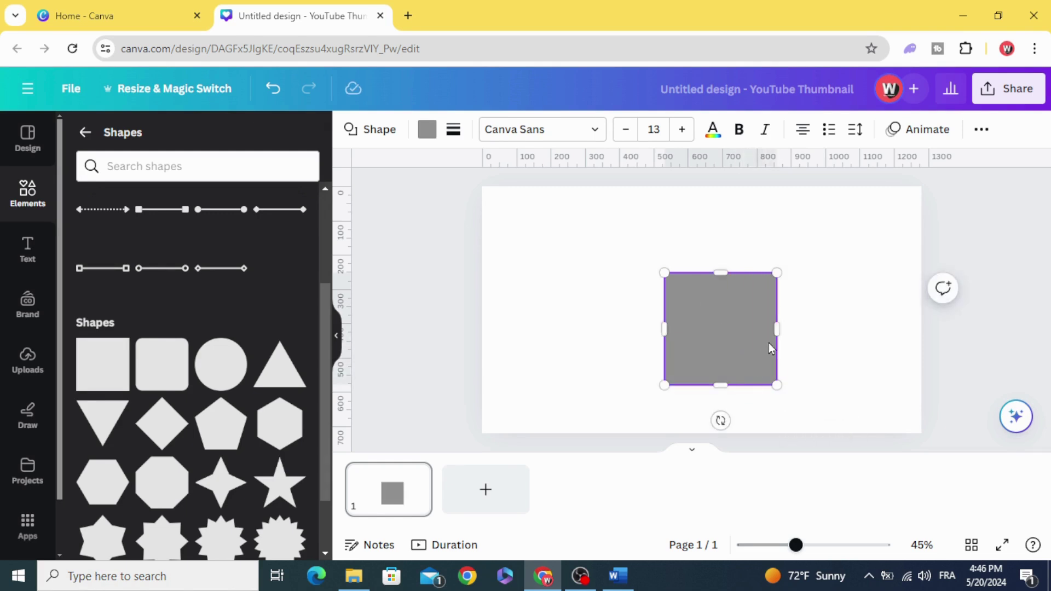
drag(760, 334, 737, 329)
click(594, 315)
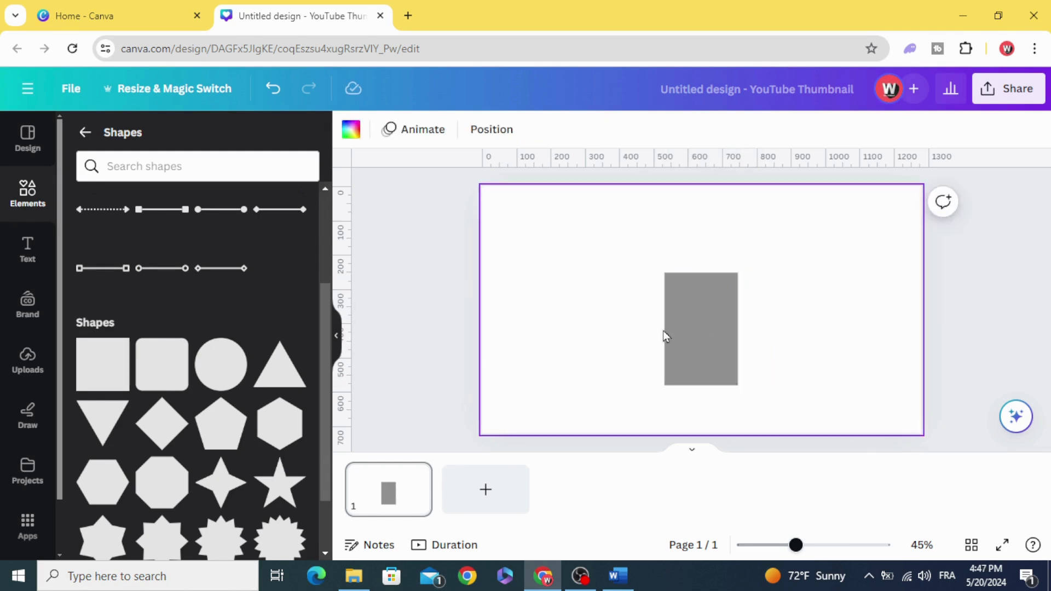
drag(665, 331, 653, 302)
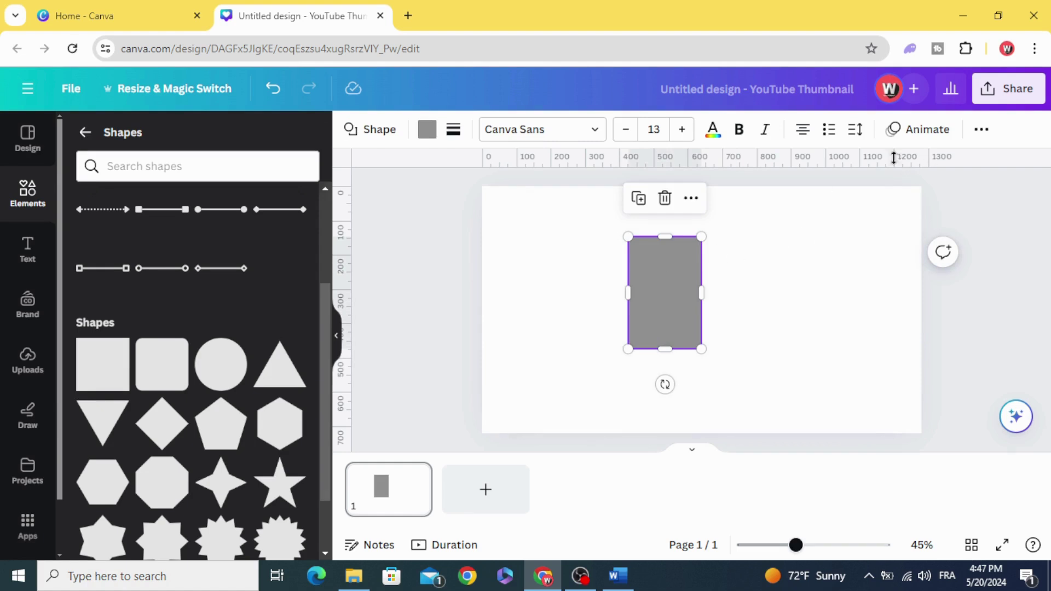
Set the grey shape's width and height to 500 px each in the Position settings.
click(982, 131)
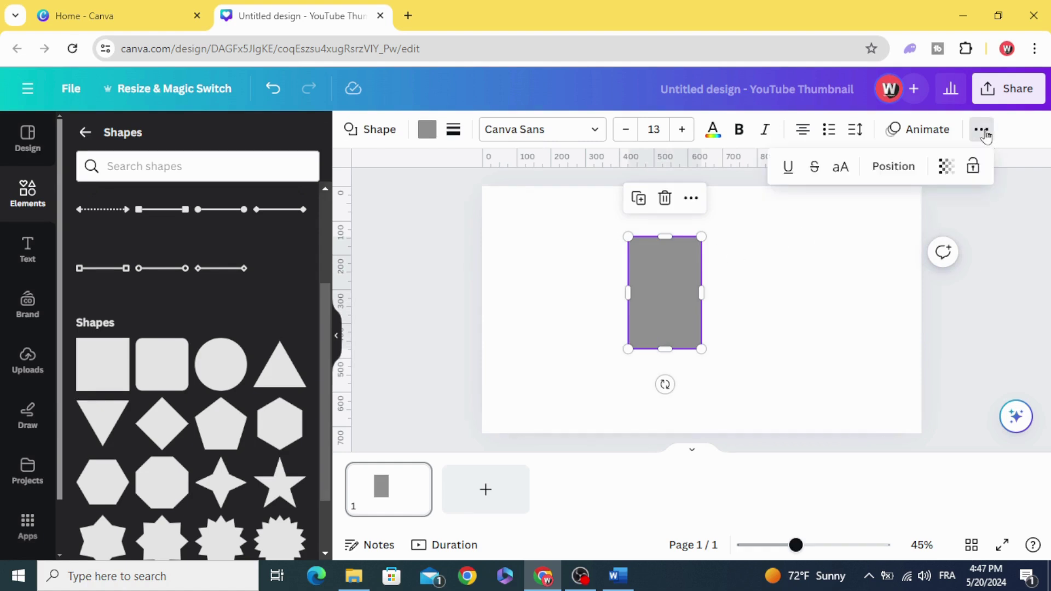
click(891, 170)
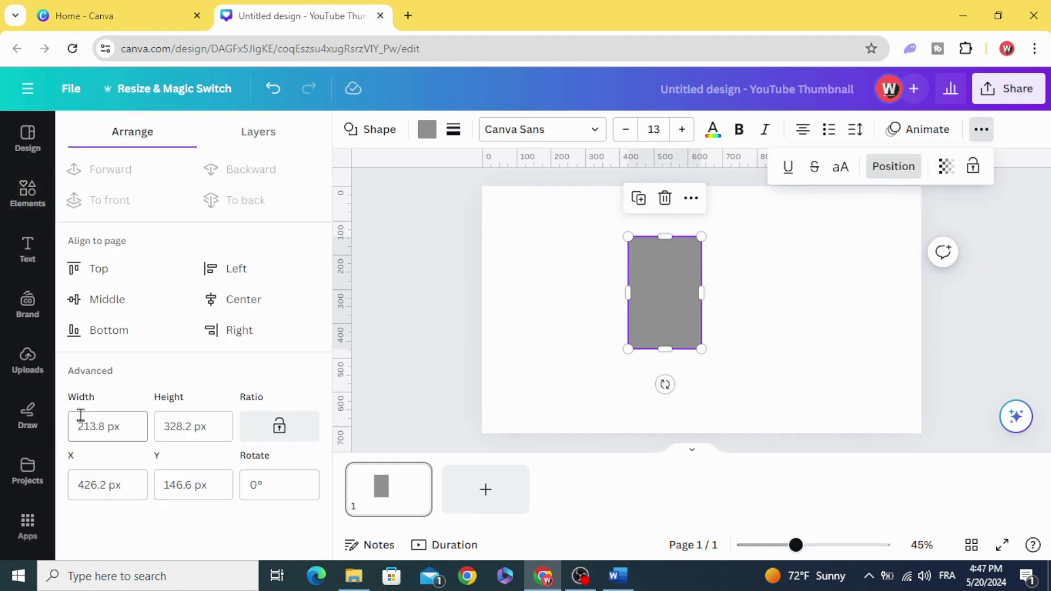
click(100, 428)
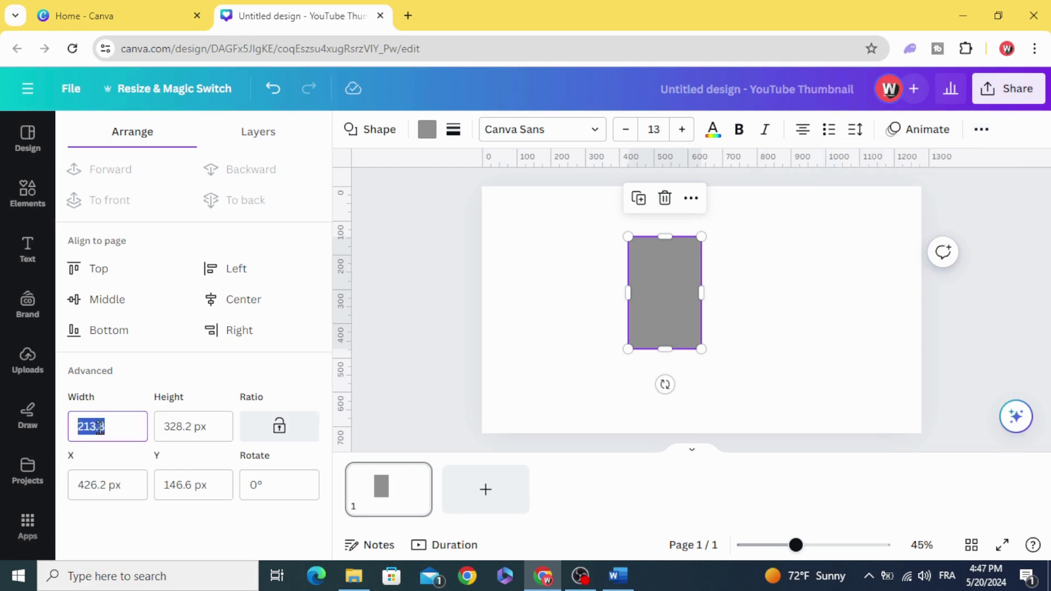
click(182, 427)
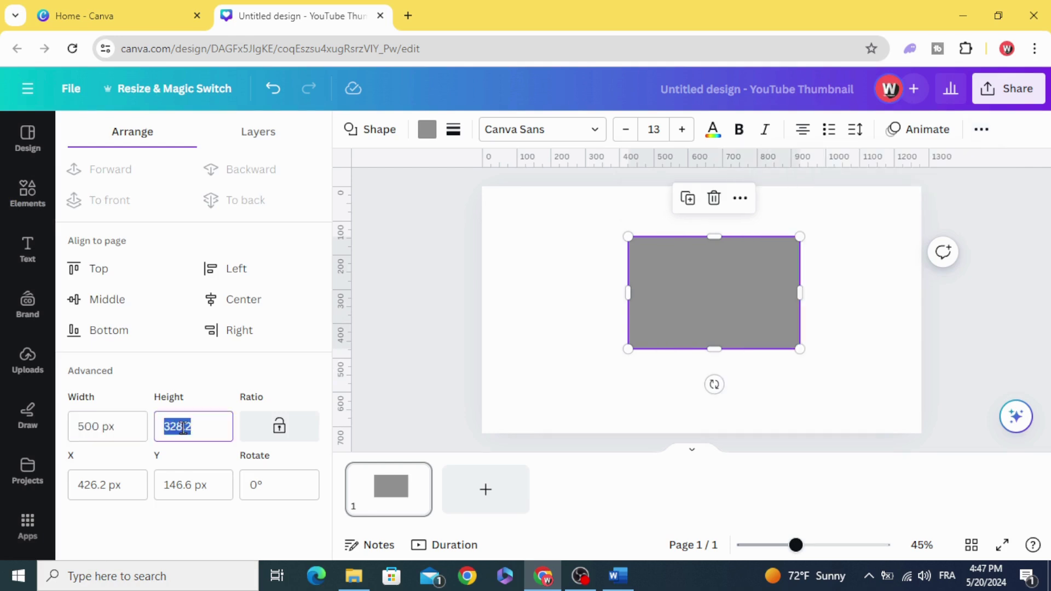
key(Return)
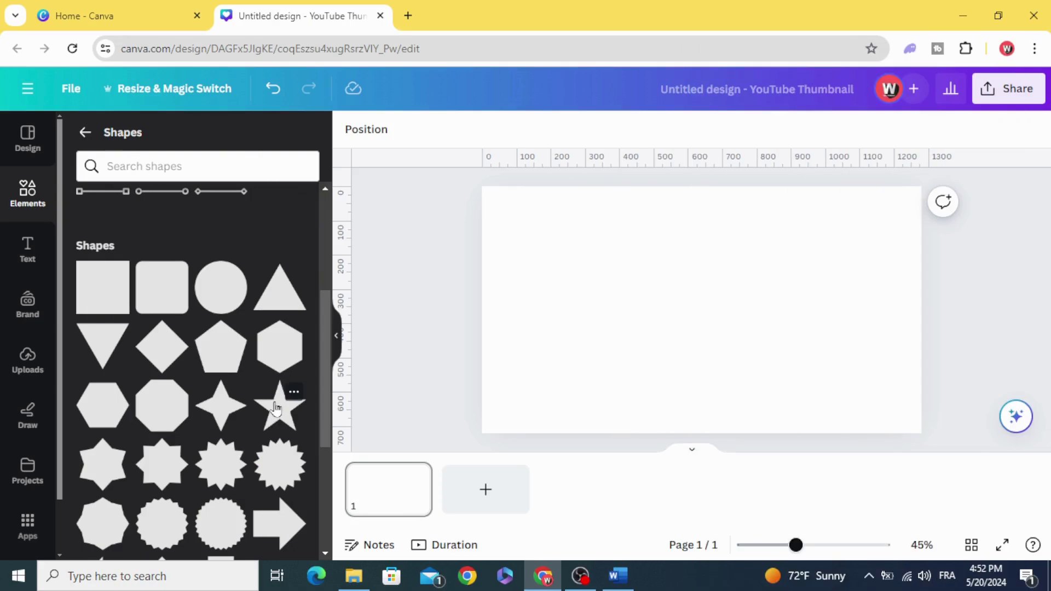
Add a five-point star and enlarge it to about 377 px wide.
click(279, 405)
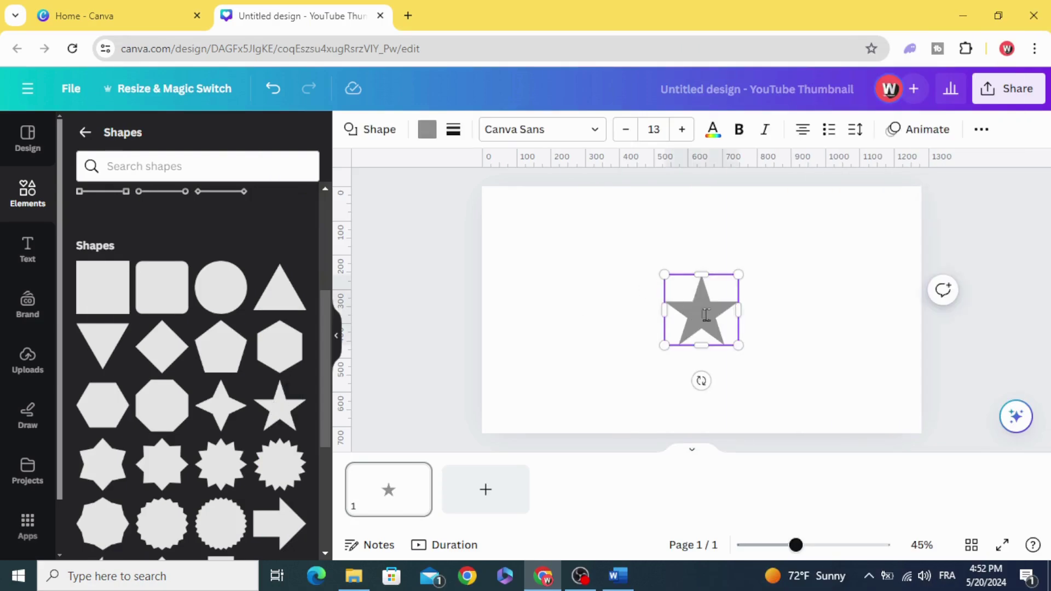
drag(664, 287, 572, 213)
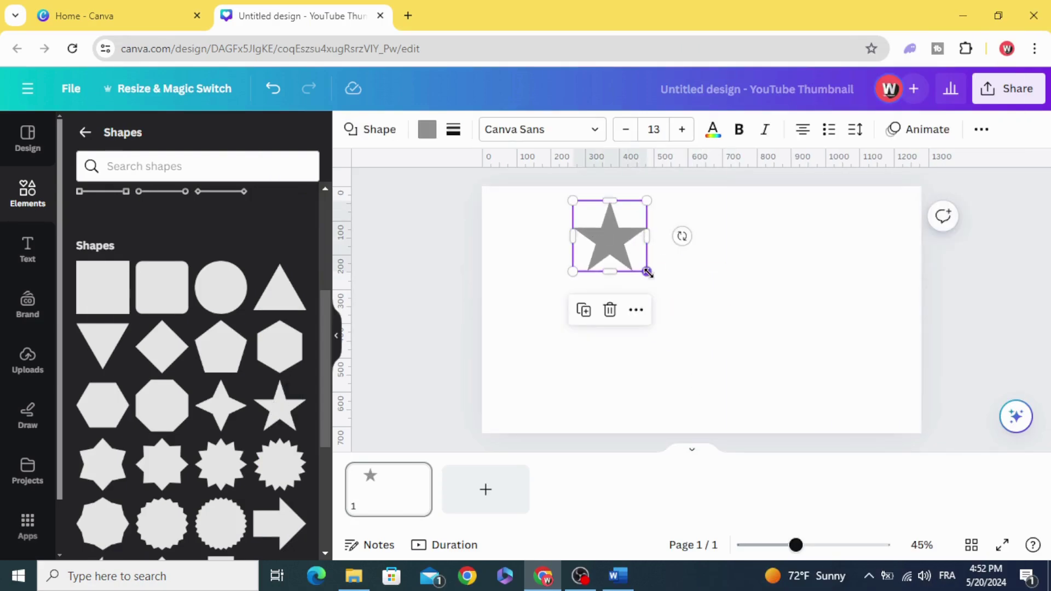
drag(647, 272, 753, 427)
drag(679, 342, 702, 353)
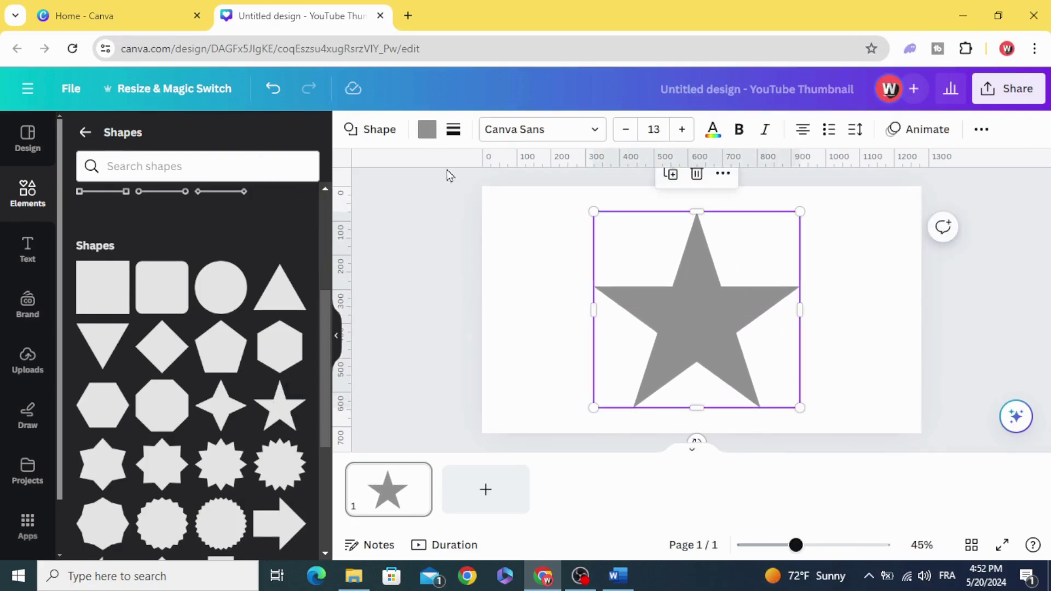
Fill the star with a gradient and settle on a horizontal linear gradient style.
click(426, 130)
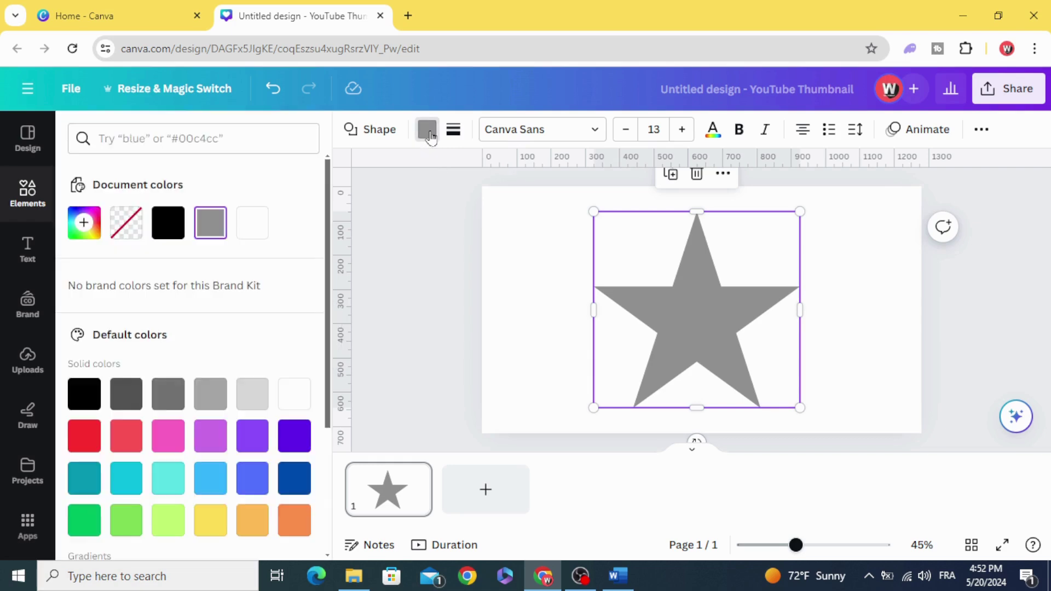
click(218, 437)
scroll(210, 427, down, 3)
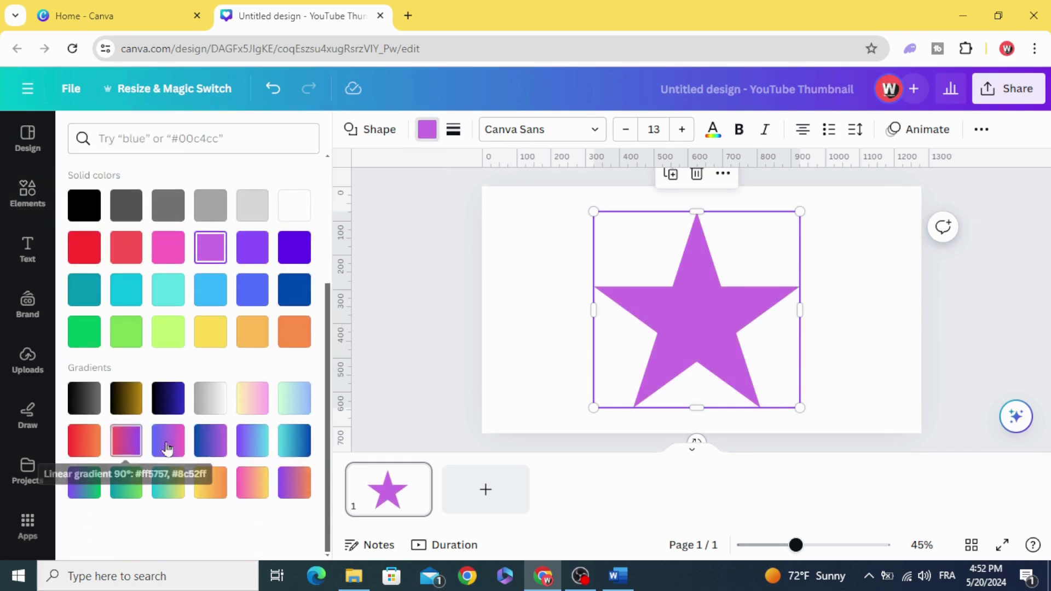
click(294, 440)
scroll(242, 422, up, 3)
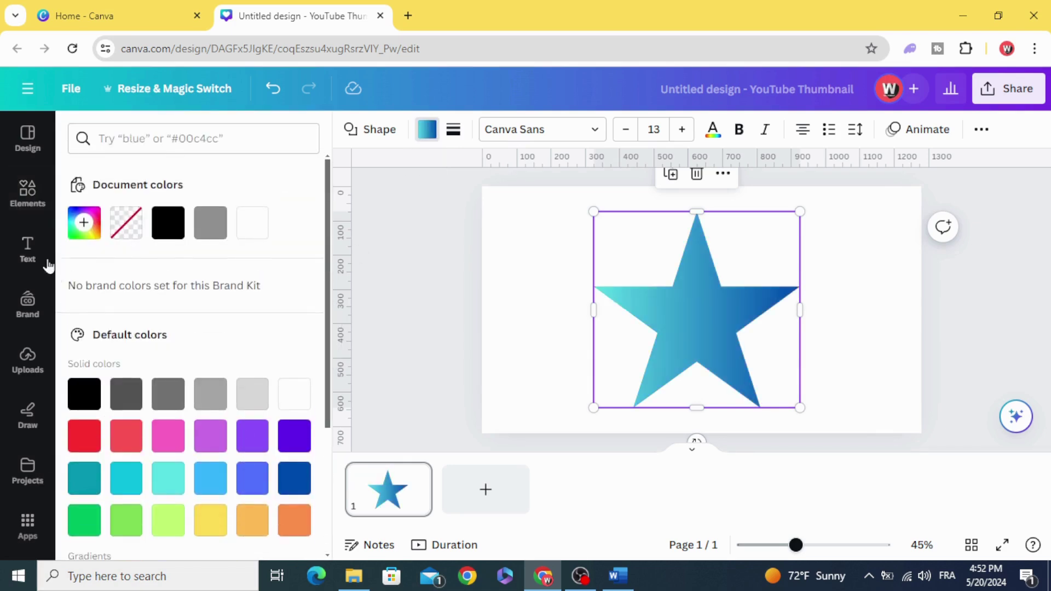
click(82, 223)
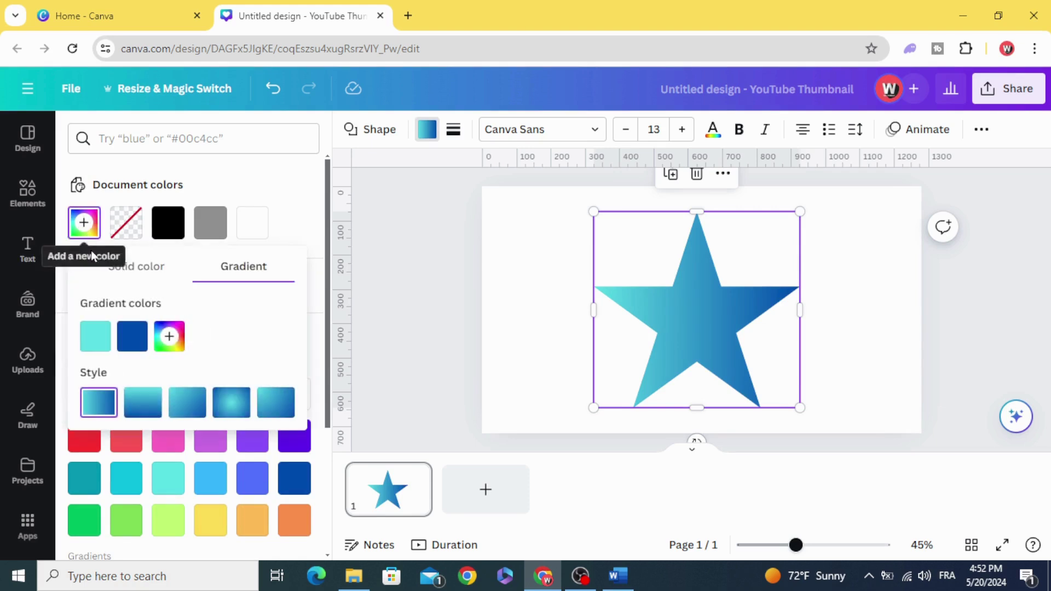
click(144, 410)
click(187, 406)
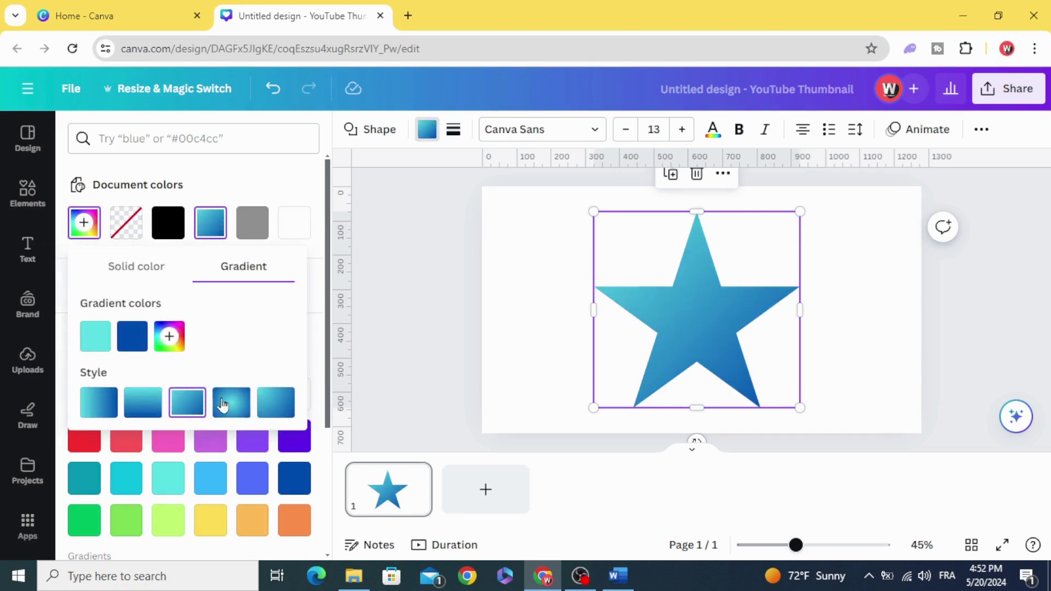
click(232, 405)
click(284, 416)
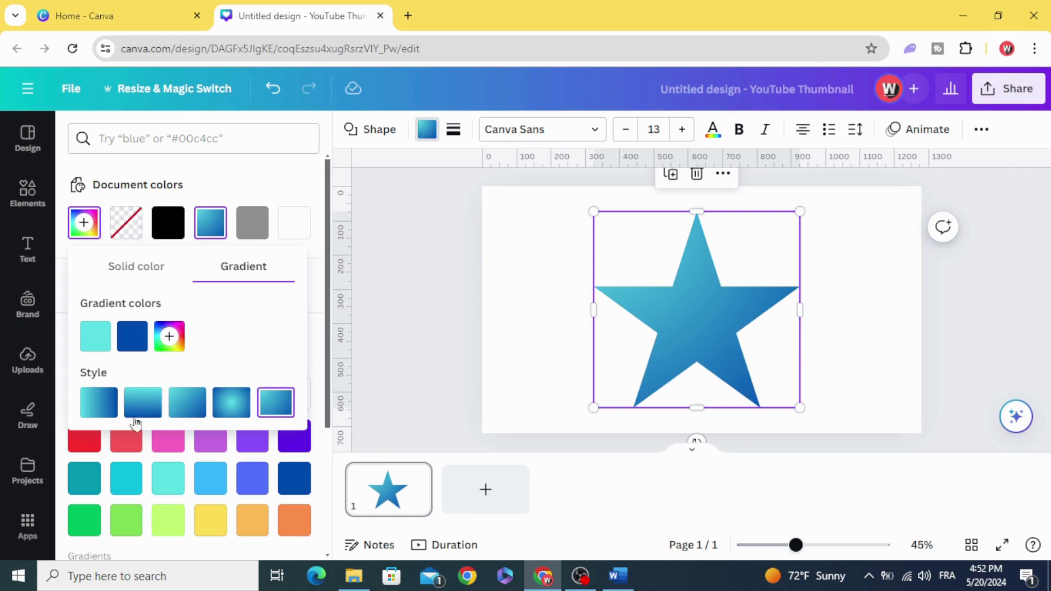
click(101, 404)
Set the gradient colours to yellow-green #B3FD00 and orange #FF5005.
click(93, 338)
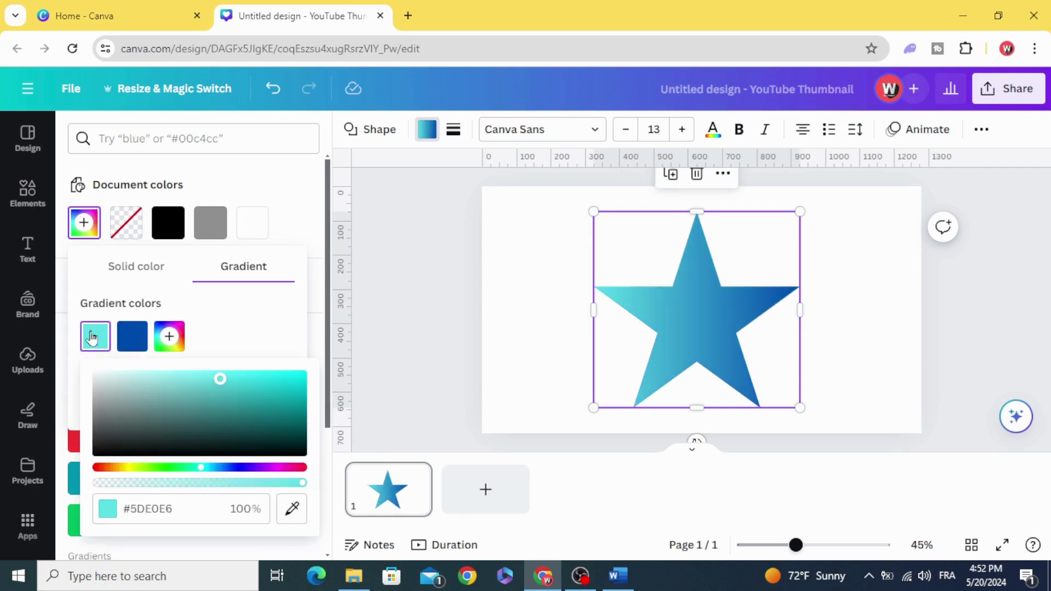
click(144, 472)
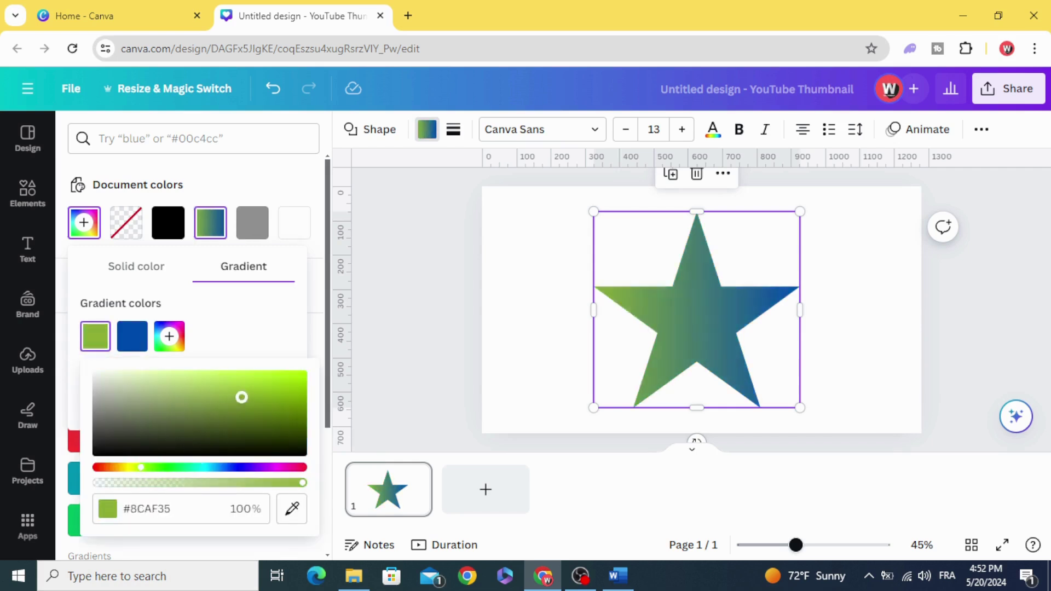
drag(239, 396, 303, 376)
click(141, 346)
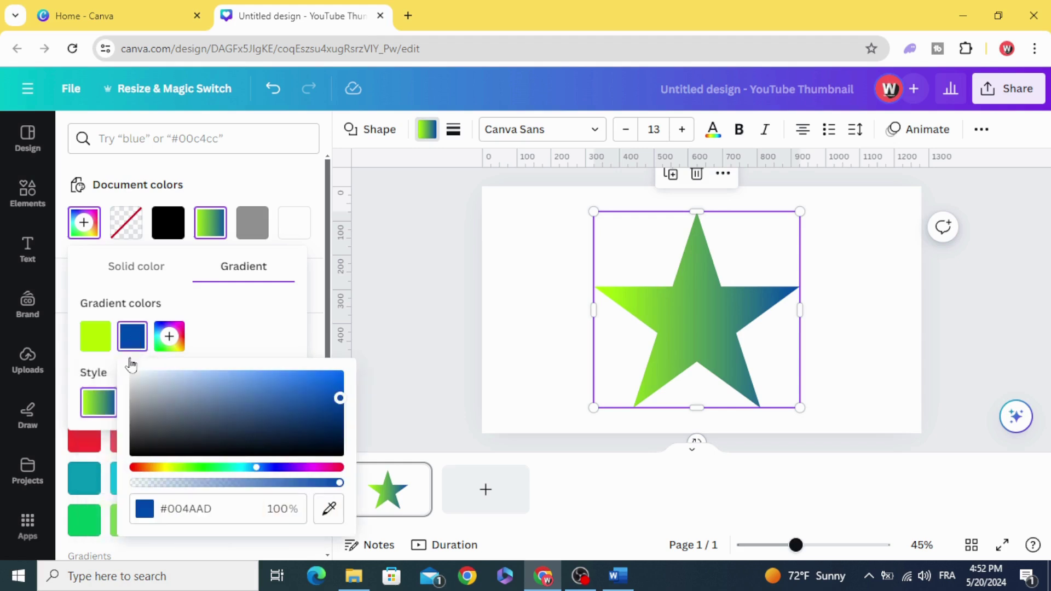
click(148, 468)
drag(261, 425, 340, 346)
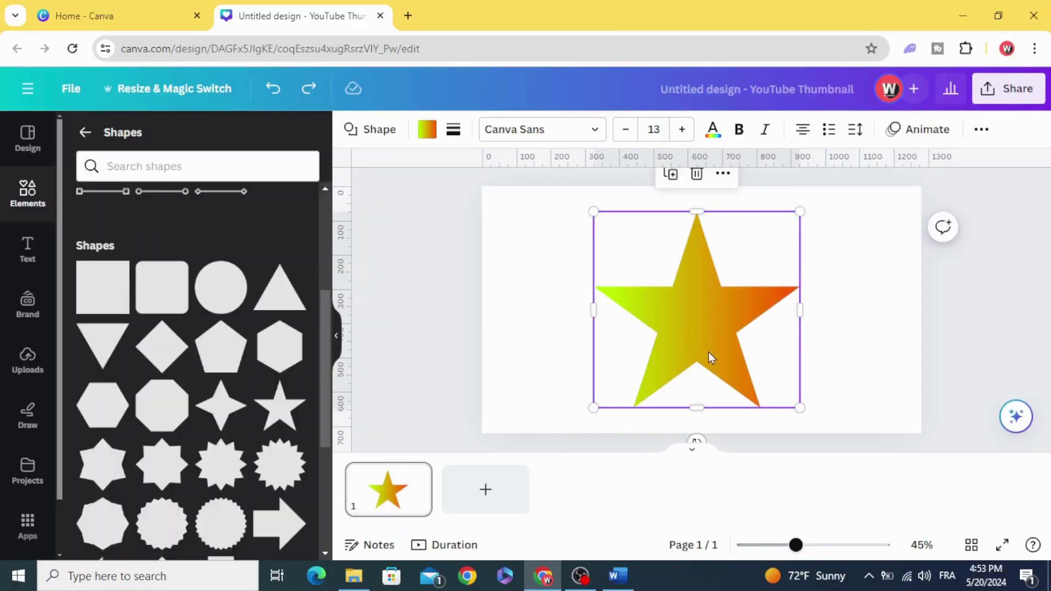
Move the gradient star left and add an 8-point star enlarged to 506 px on the right.
drag(737, 303, 650, 303)
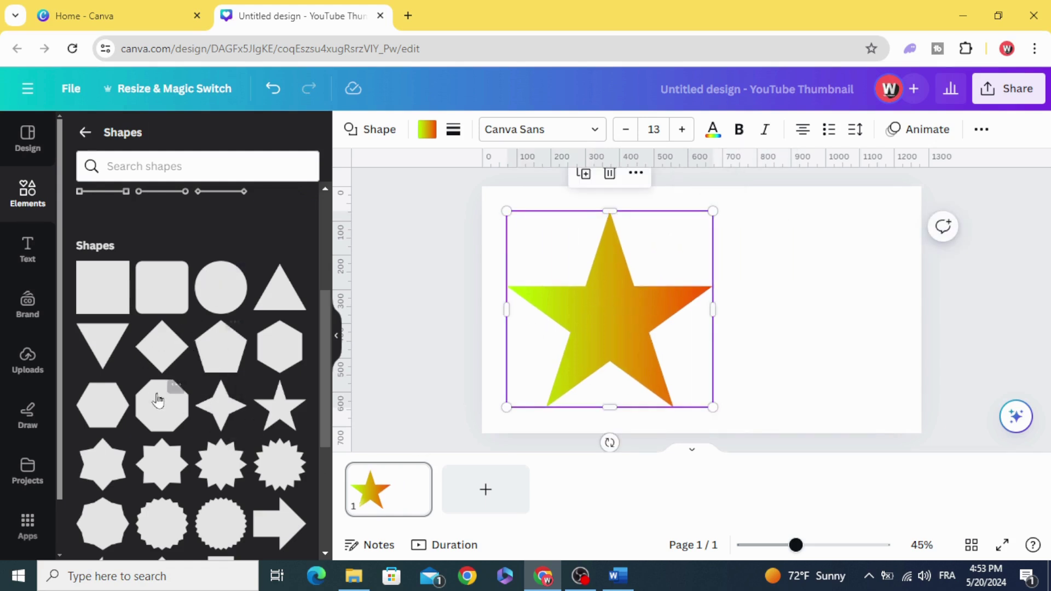
click(160, 463)
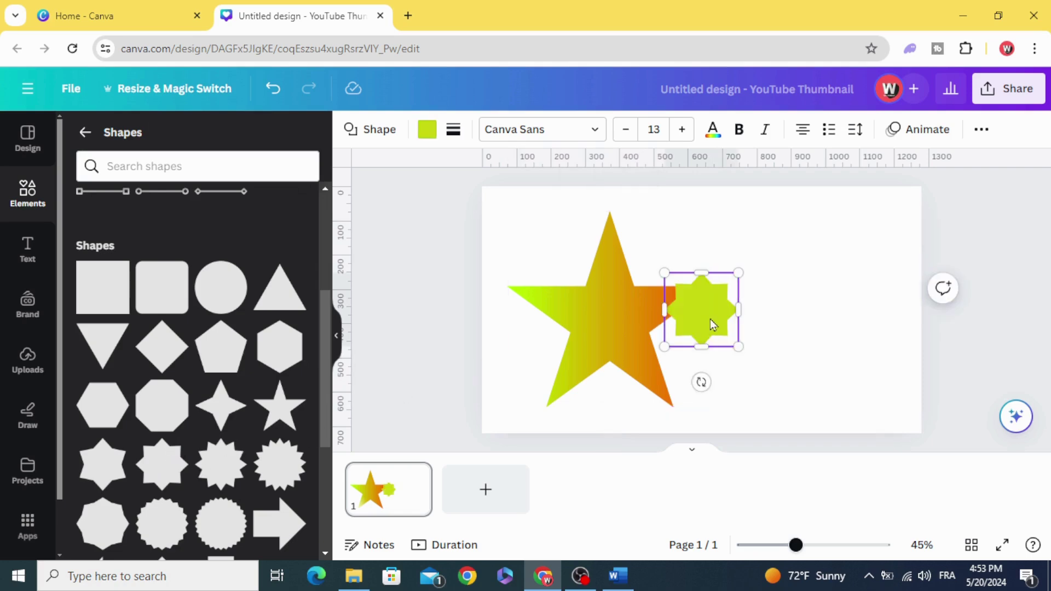
drag(710, 318, 887, 419)
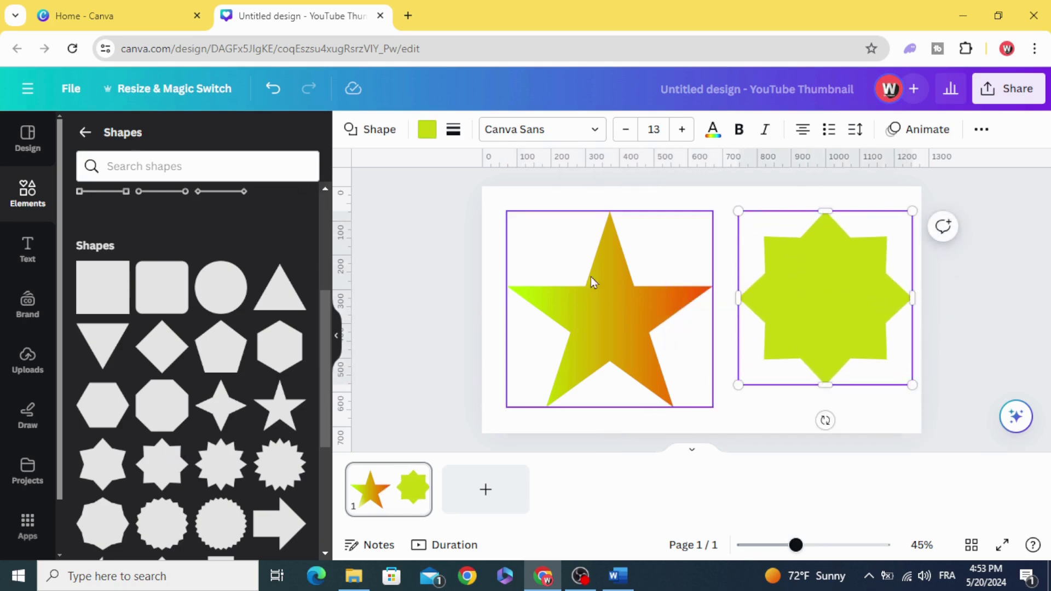
Copy the gradient star's style onto the lime eight-point star.
click(558, 301)
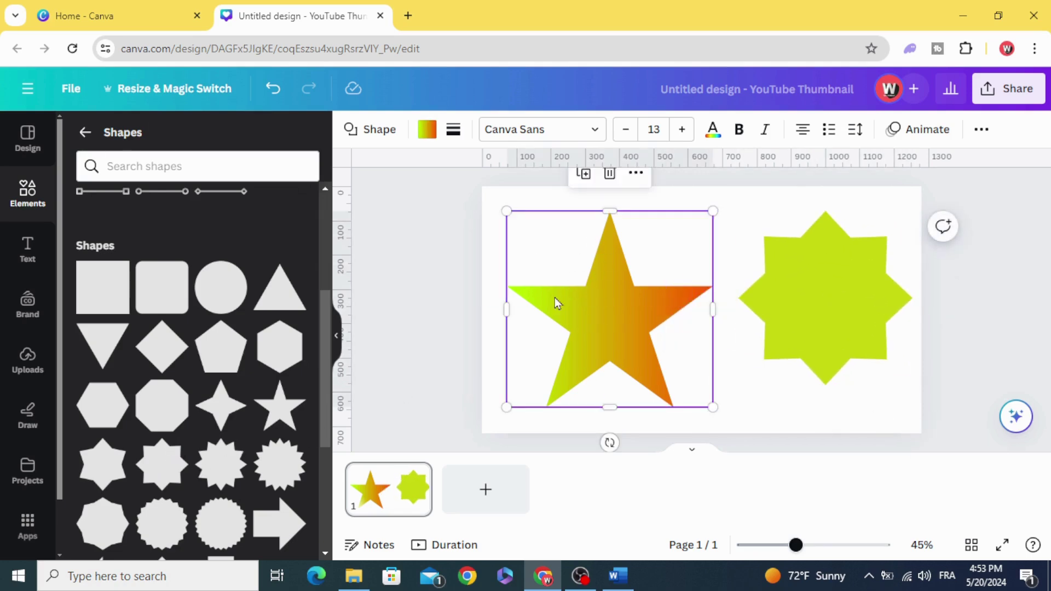
click(982, 131)
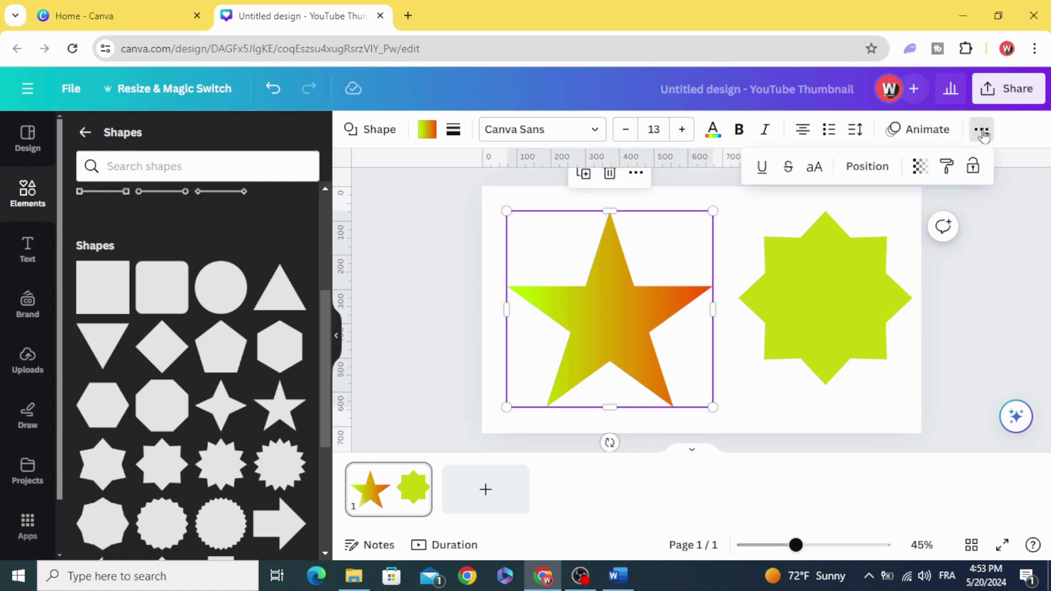
click(947, 167)
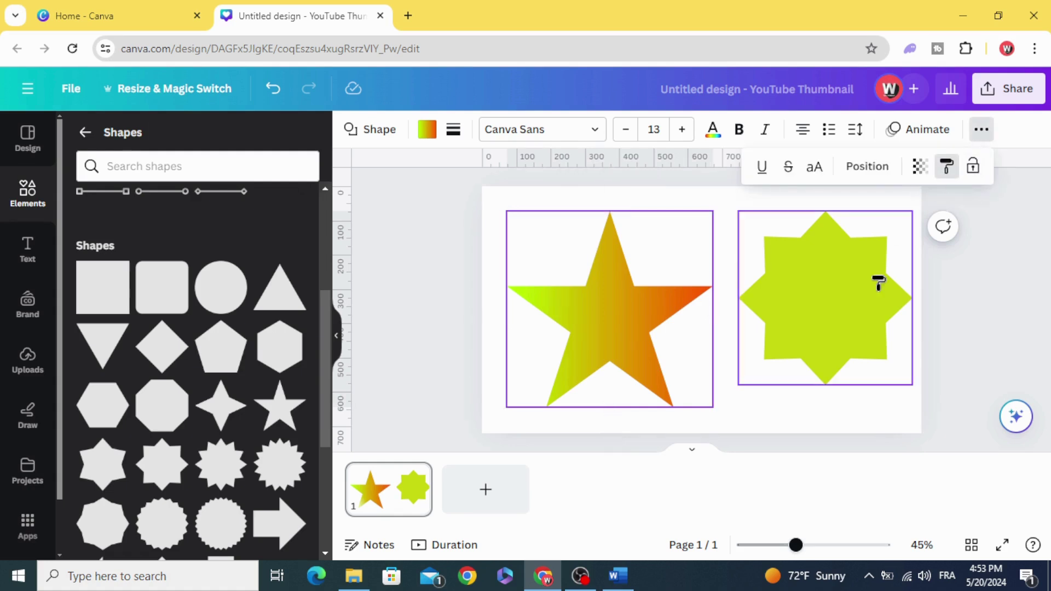
click(811, 297)
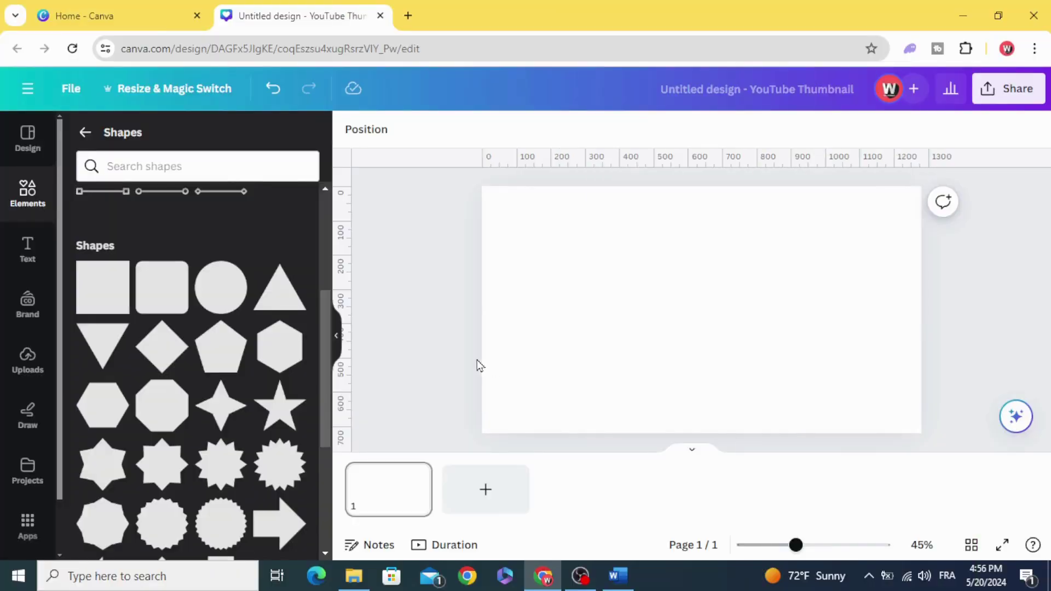
Add a grey star and move it up and left on the page.
click(280, 405)
click(599, 345)
drag(695, 320, 625, 296)
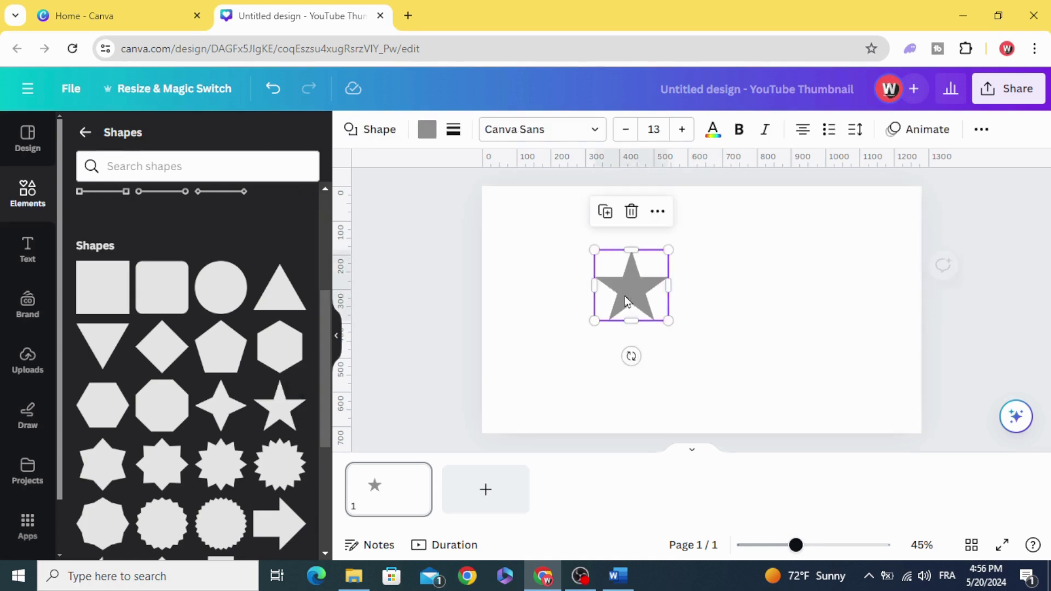
Duplicate the grey star several times and scatter the copies across the page.
click(605, 212)
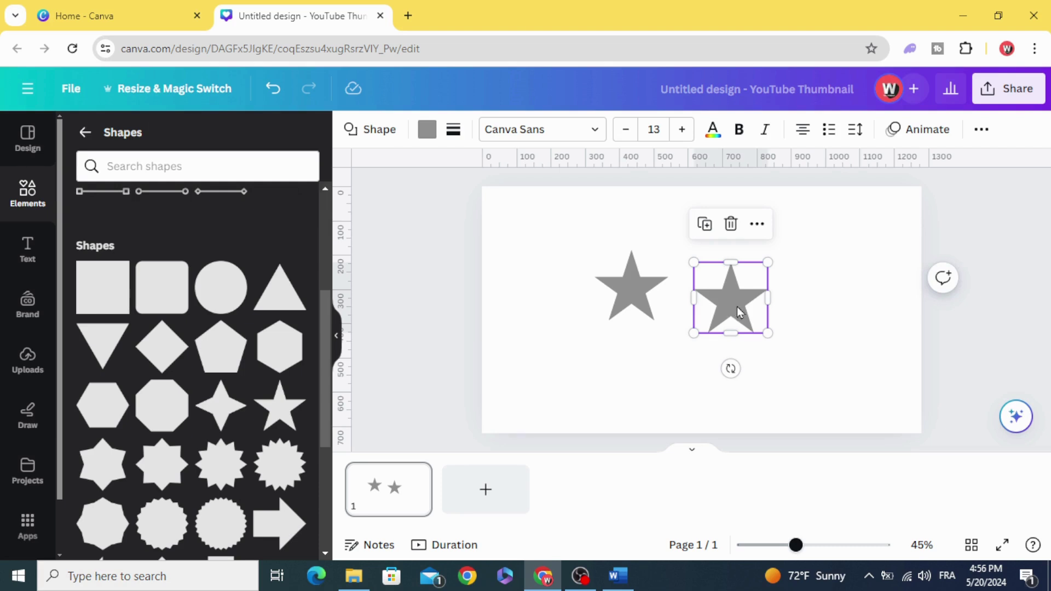
key(ctrl+d)
drag(783, 371, 682, 235)
key(ctrl+d)
key(ctrl+d)
key(ctrl+d)
key(ctrl+d)
drag(683, 235, 844, 235)
key(ctrl+d)
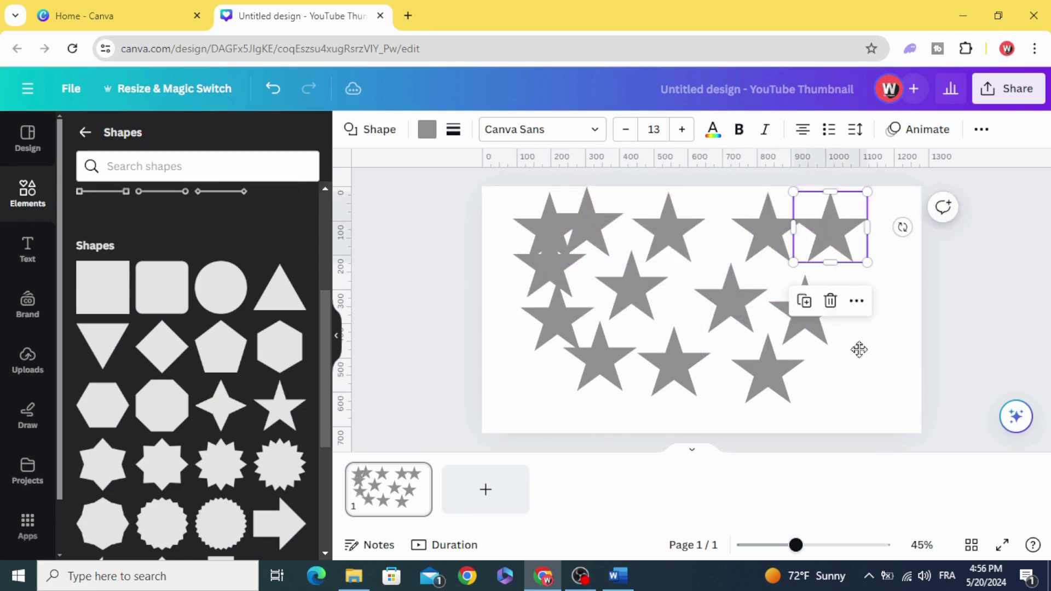
key(ctrl+d)
Reposition the bottom copy, then stretch a tall triangle and move it up-left near centre.
drag(847, 374, 679, 412)
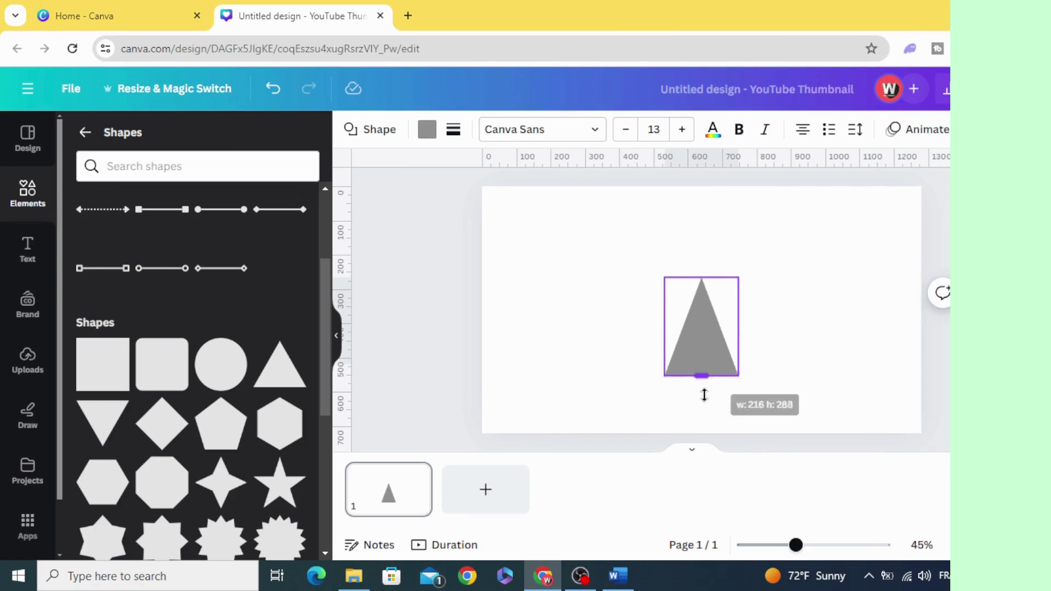
drag(705, 394, 704, 405)
drag(691, 361, 577, 325)
Duplicate the triangle, rotate the copy 180° and butt it against the original.
click(666, 199)
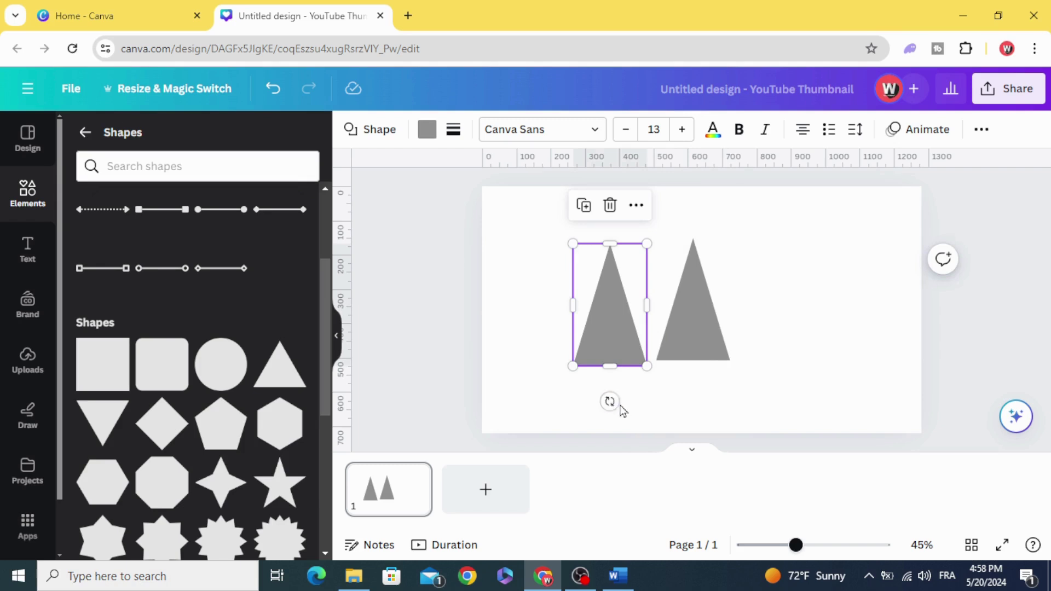
drag(610, 401, 605, 228)
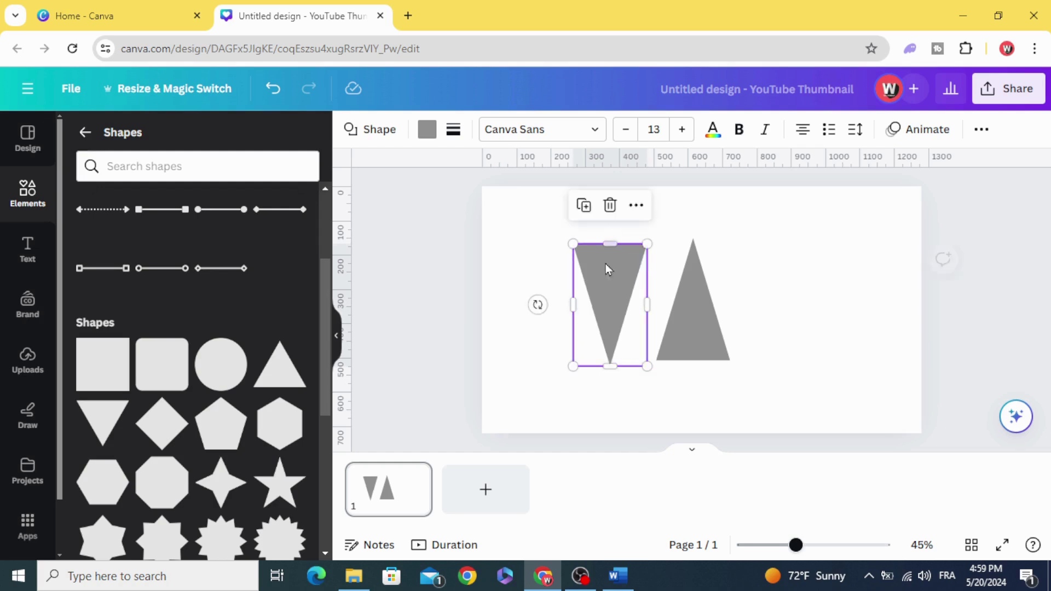
drag(606, 264, 643, 292)
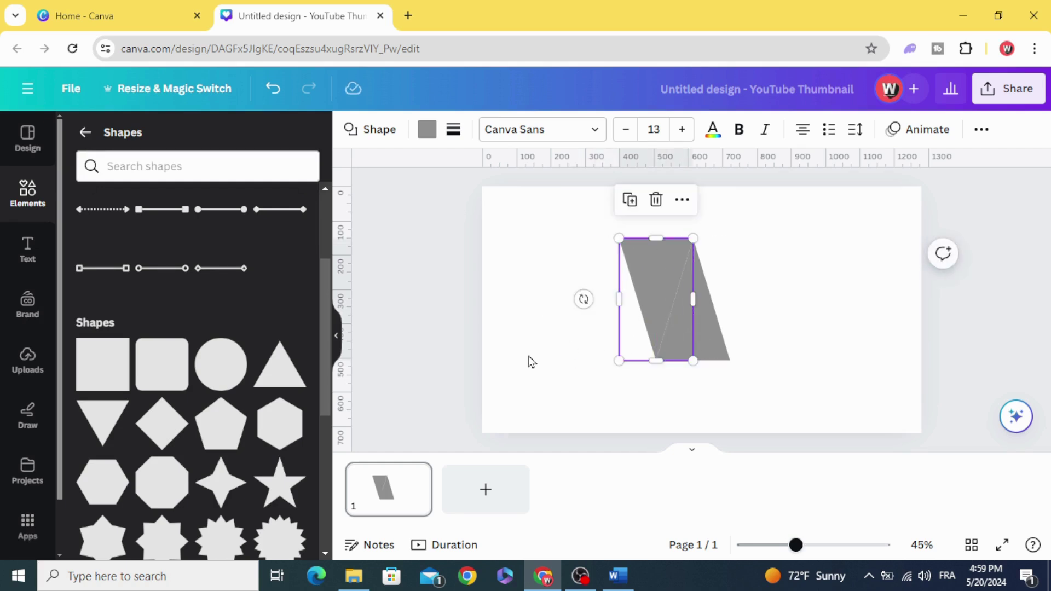
Select both triangles together with a marquee.
click(530, 362)
click(657, 297)
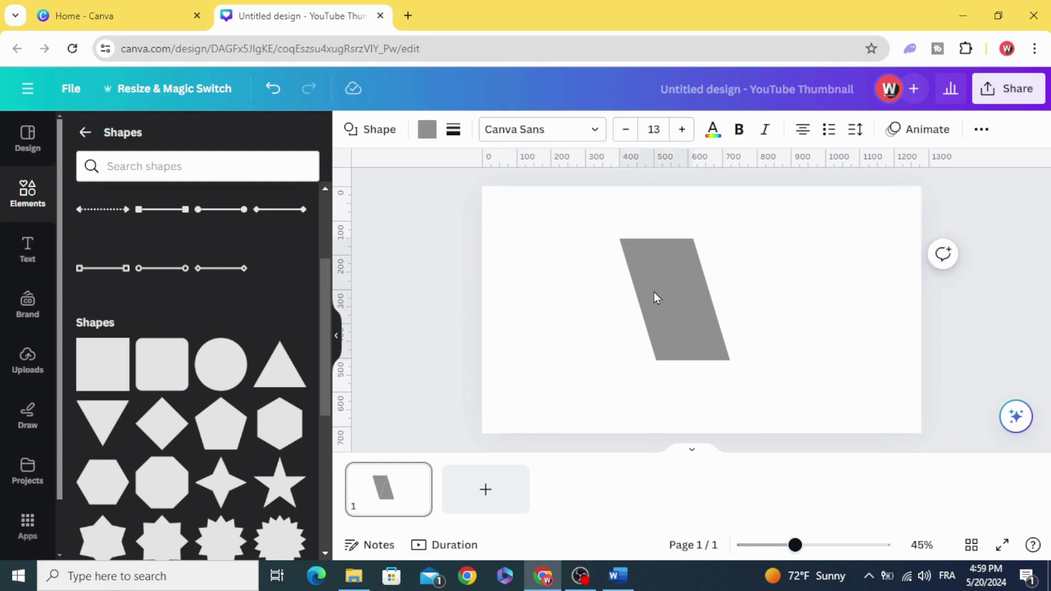
click(799, 258)
drag(804, 251, 551, 365)
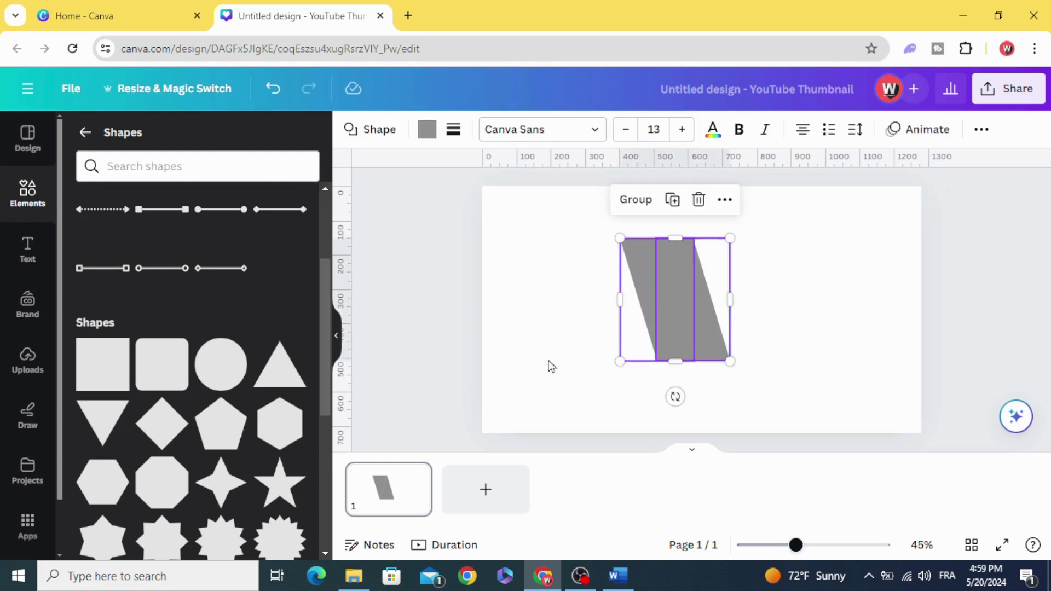
Group the two triangles, move the group right and enlarge it.
click(637, 200)
drag(676, 347, 762, 337)
drag(677, 359, 630, 400)
Colour the whole parallelogram group light blue.
click(566, 348)
drag(568, 236, 840, 436)
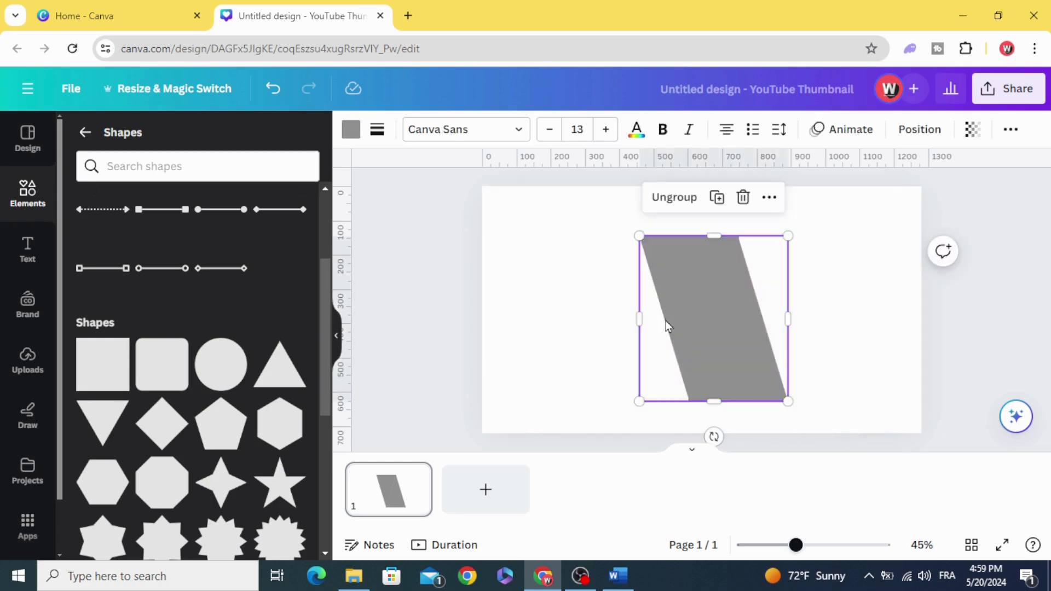
click(351, 130)
scroll(217, 339, down, 1)
click(208, 405)
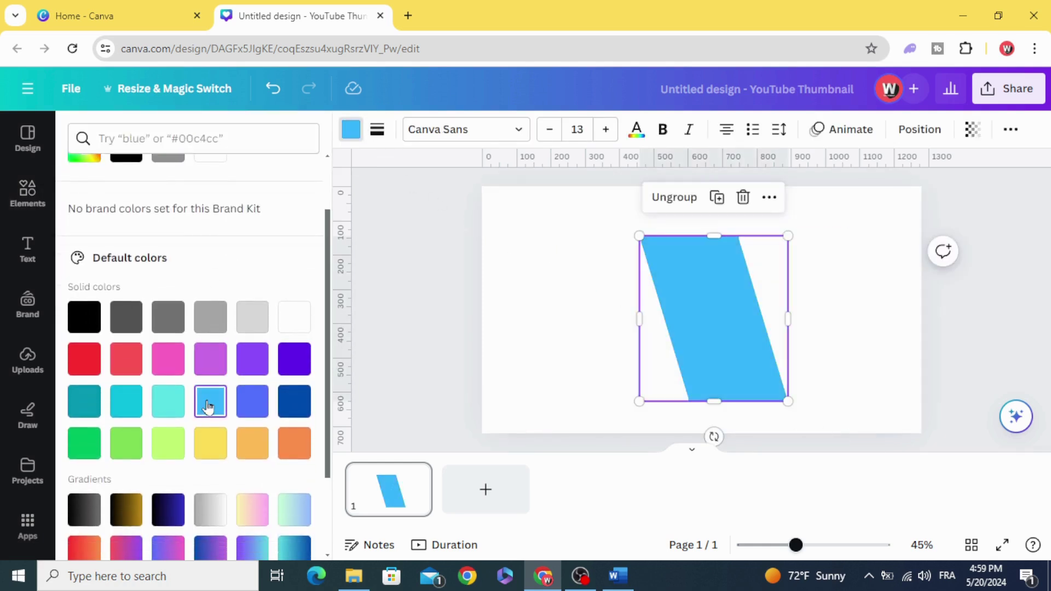
click(437, 336)
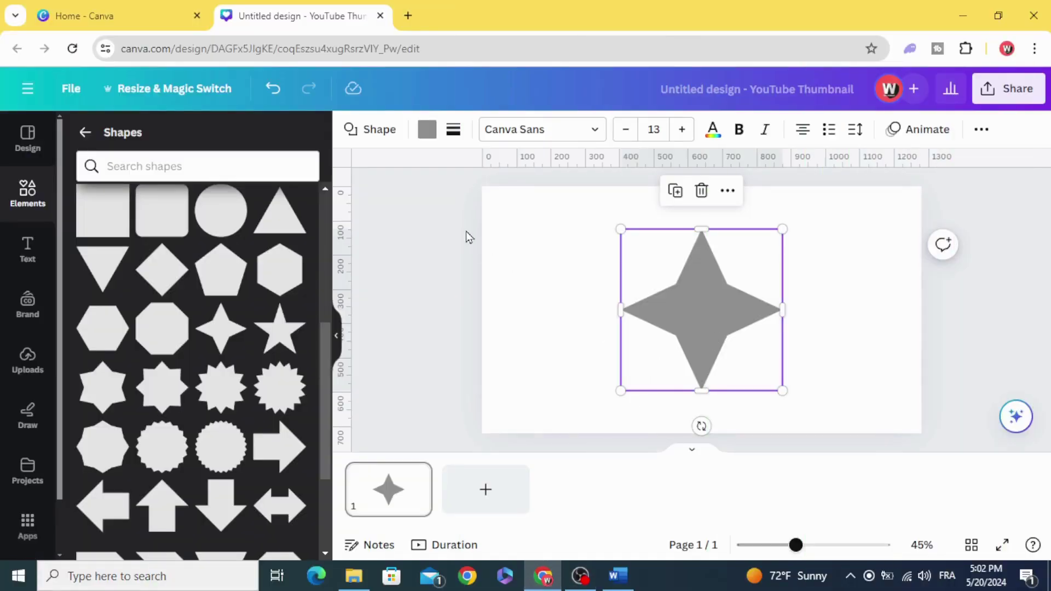
Give the four-point star a border of weight 21.
click(455, 130)
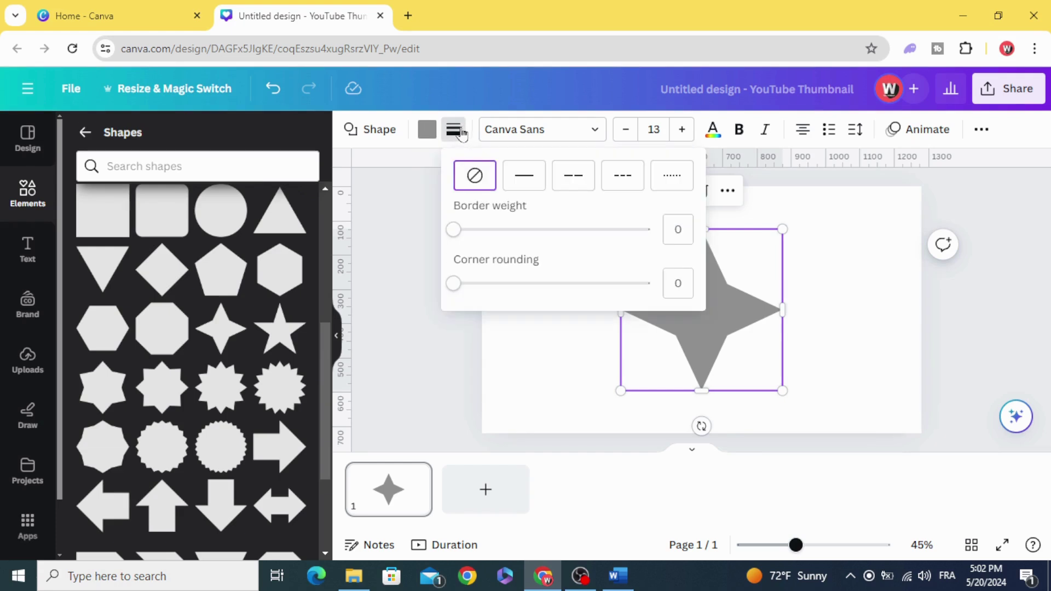
click(462, 137)
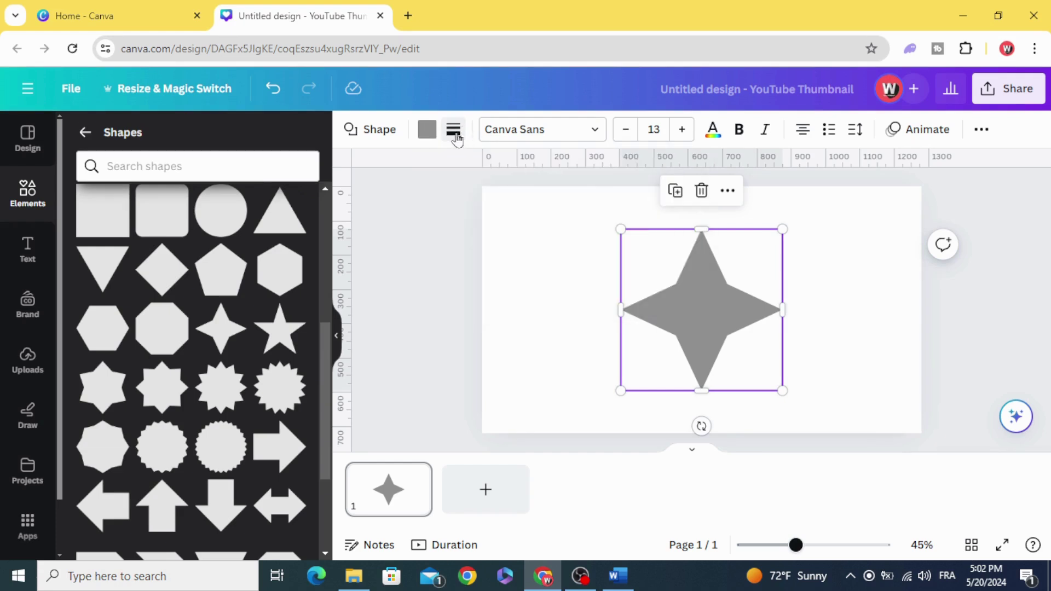
click(454, 134)
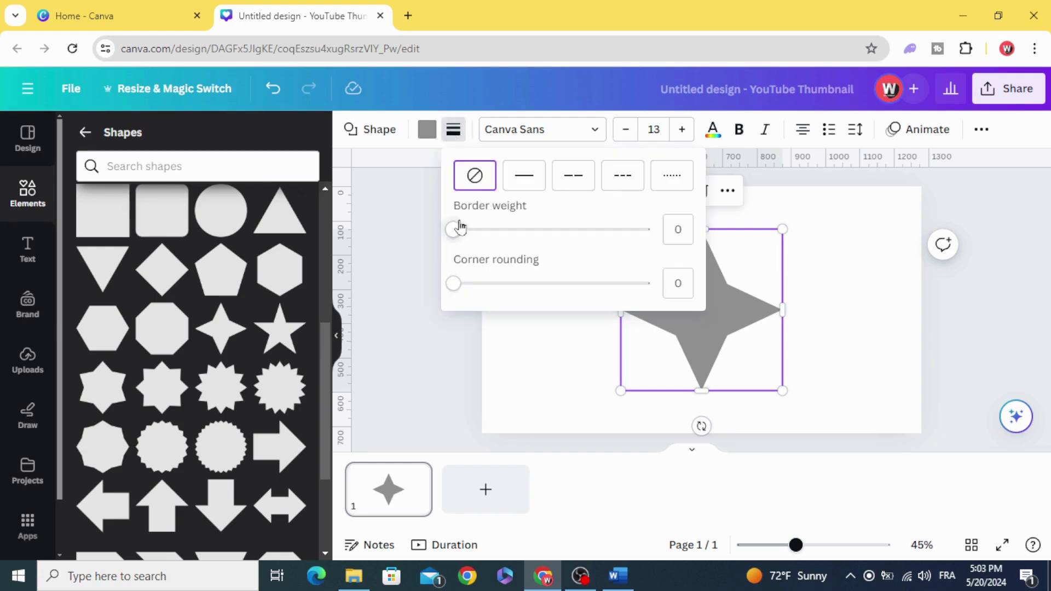
drag(460, 227, 496, 235)
Make the star's border colour a red-orange gradient.
click(452, 130)
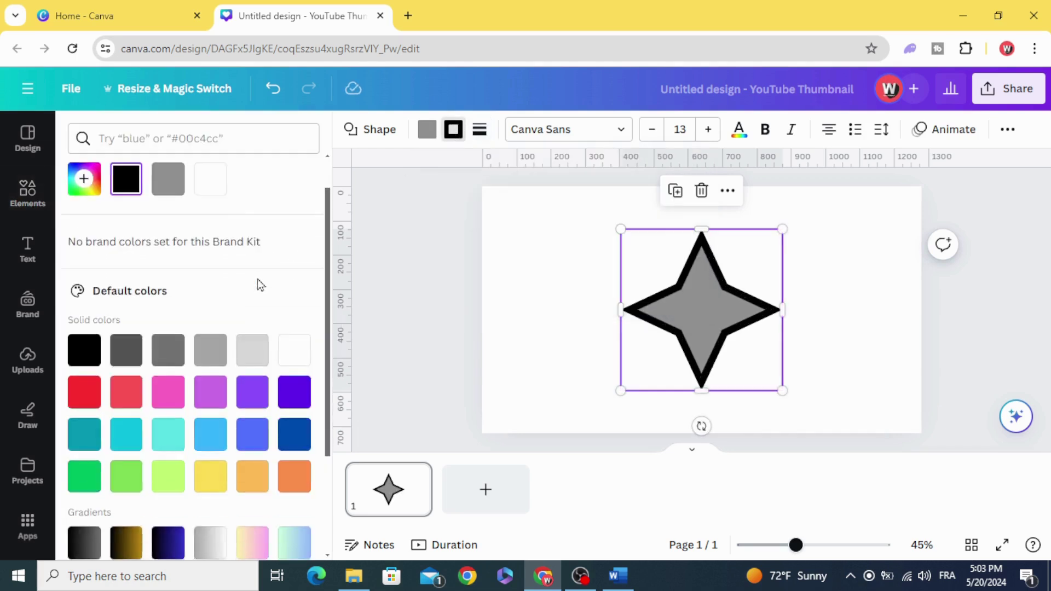
scroll(221, 409, down, 2)
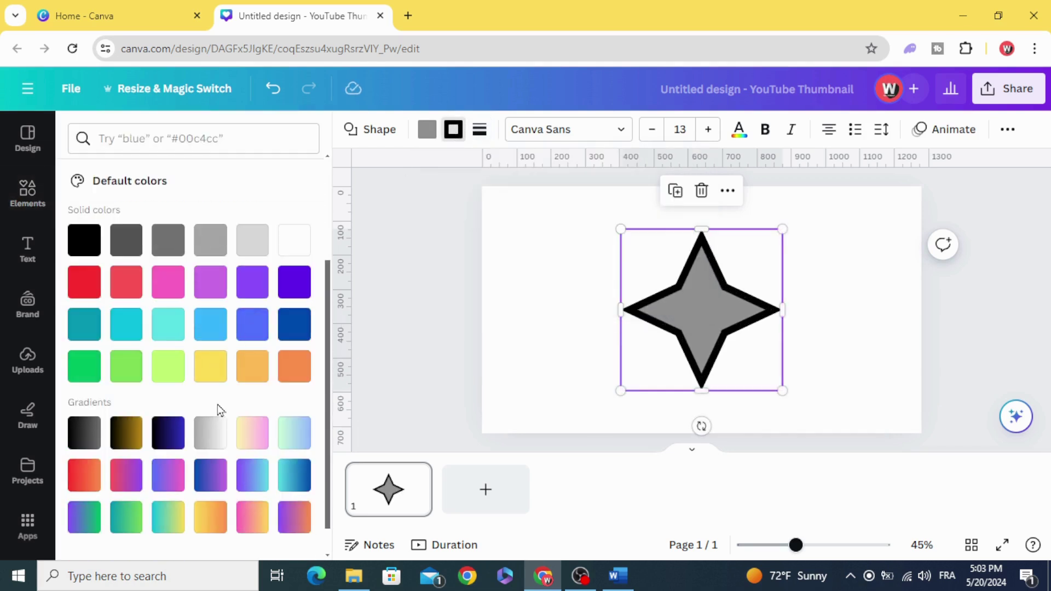
click(168, 323)
scroll(174, 358, down, 1)
click(87, 439)
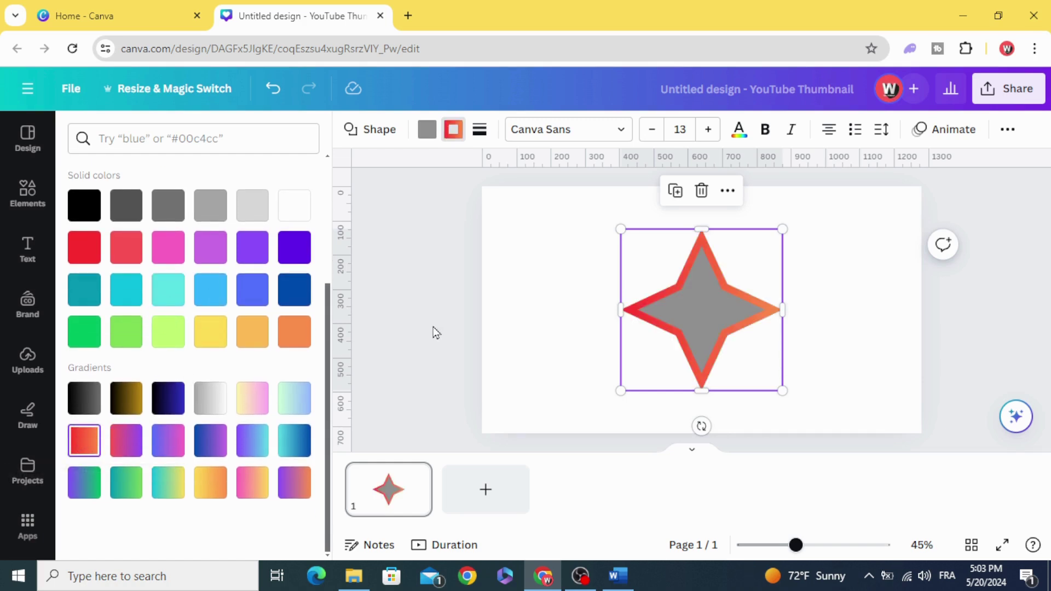
click(677, 301)
Raise the star's corner rounding to 88 to soften its points.
click(480, 130)
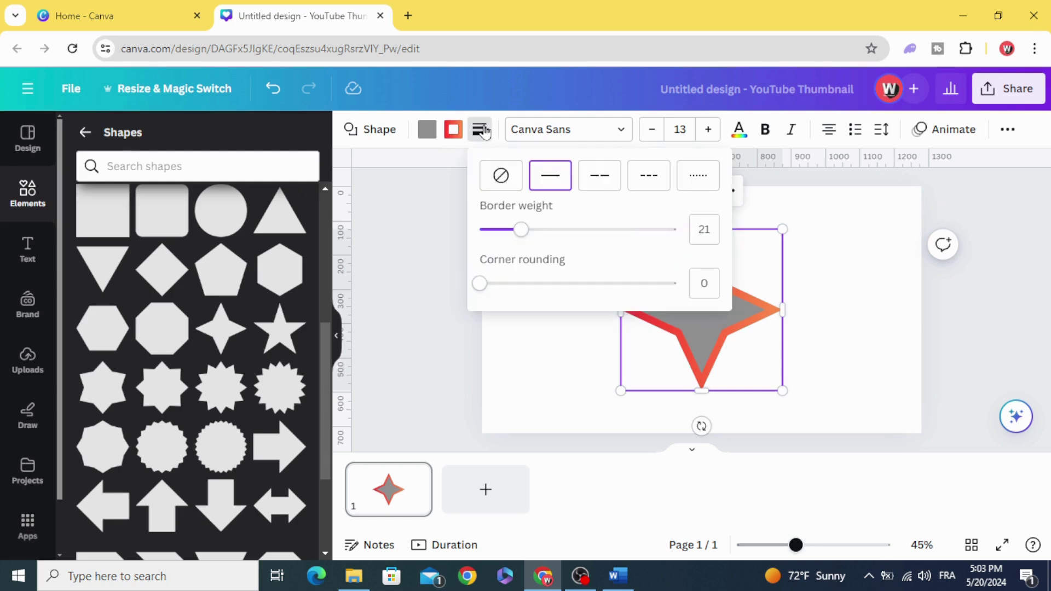
drag(479, 283, 709, 307)
click(823, 319)
Enlarge the four-point star and snap it to the page centre.
drag(741, 347, 695, 335)
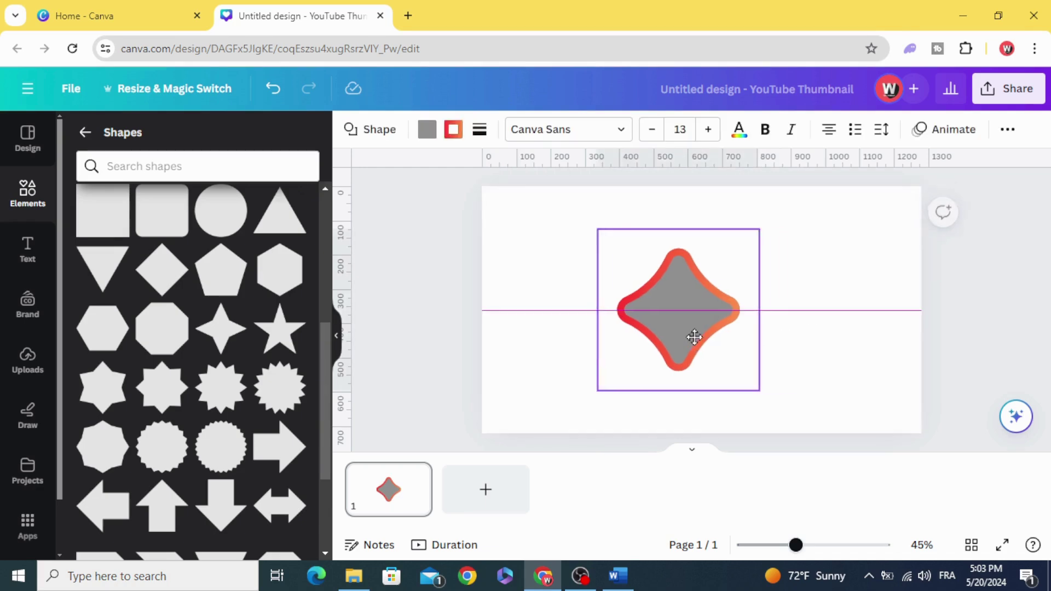
drag(694, 336, 697, 343)
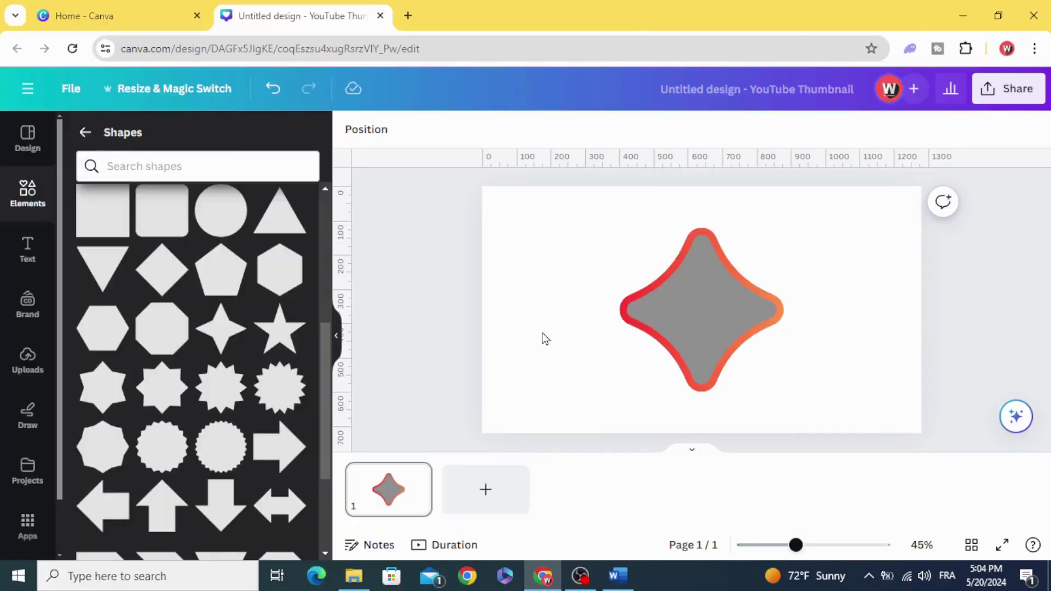
click(702, 317)
drag(703, 317, 680, 301)
drag(795, 410, 820, 435)
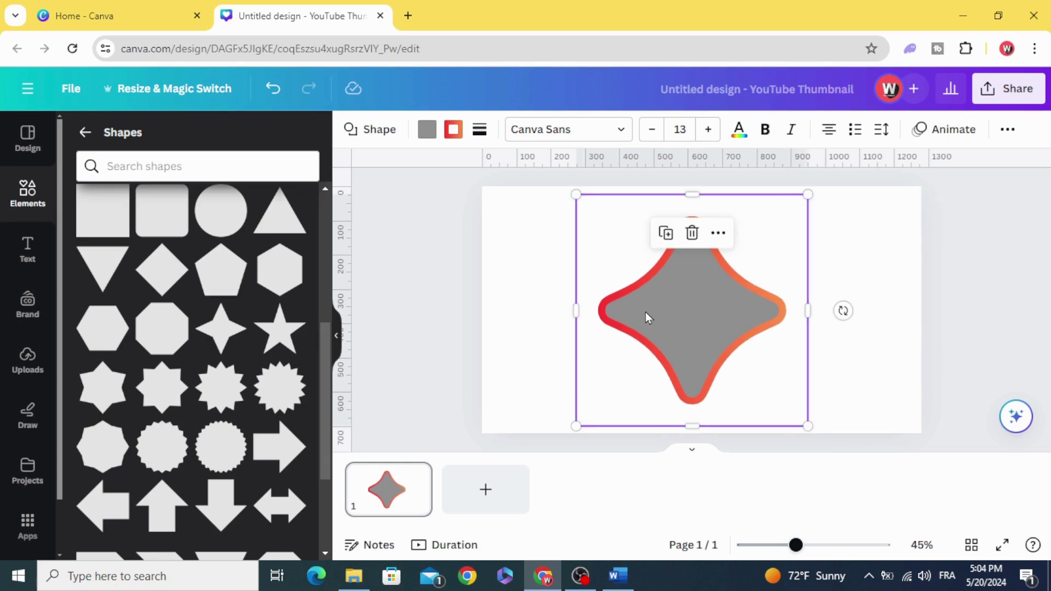
drag(704, 323, 711, 326)
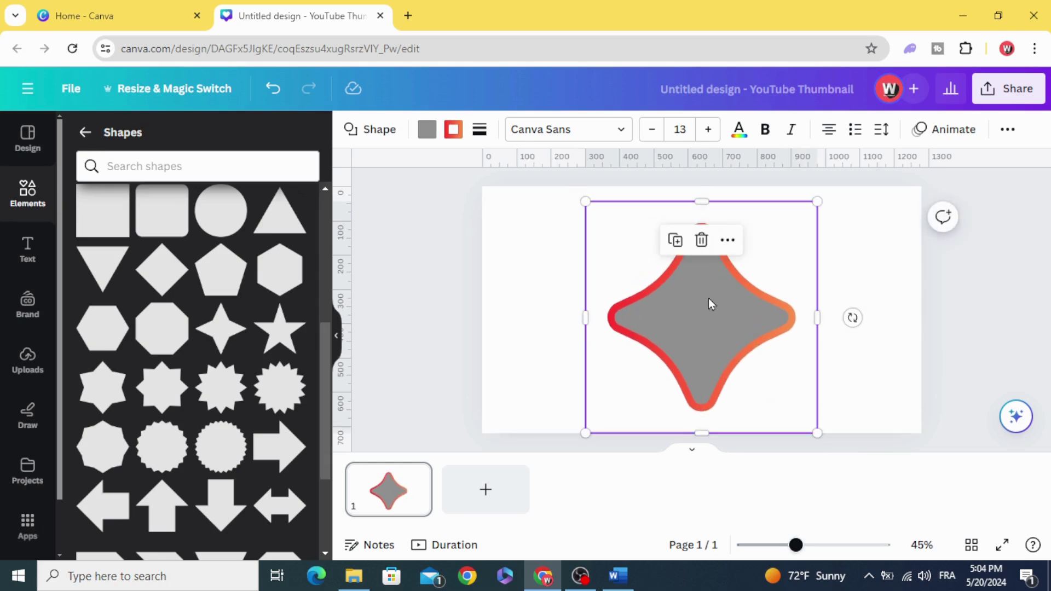
Set the star's fill to No color, leaving only the gradient outline.
click(427, 129)
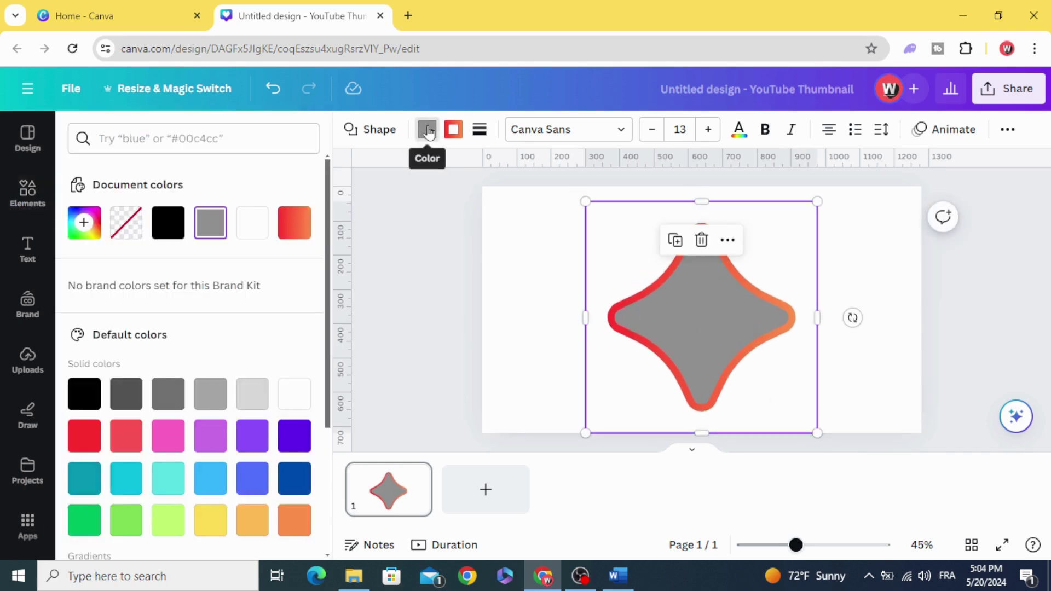
click(126, 224)
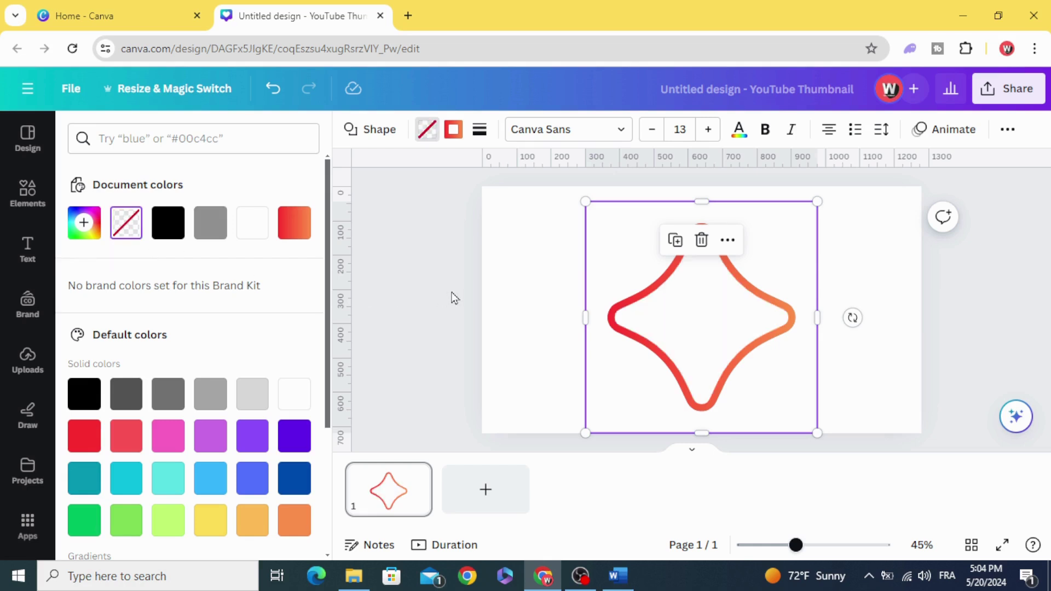
mouse_move(663, 326)
mouse_down()
mouse_move(680, 326)
mouse_move(657, 319)
mouse_move(675, 321)
mouse_up()
Change the page background colour to turquoise.
click(548, 320)
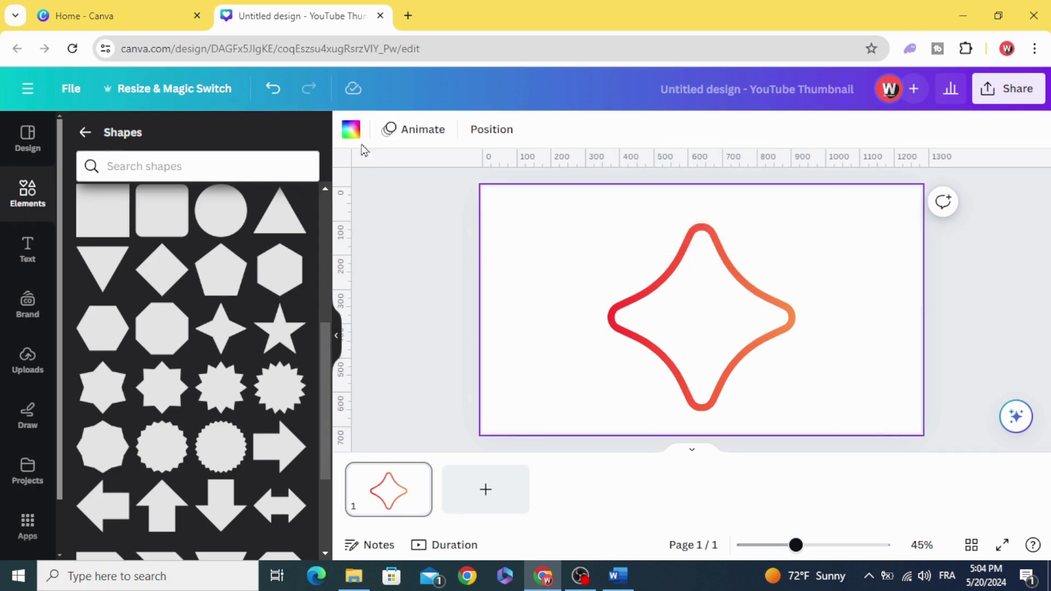
click(350, 132)
click(168, 478)
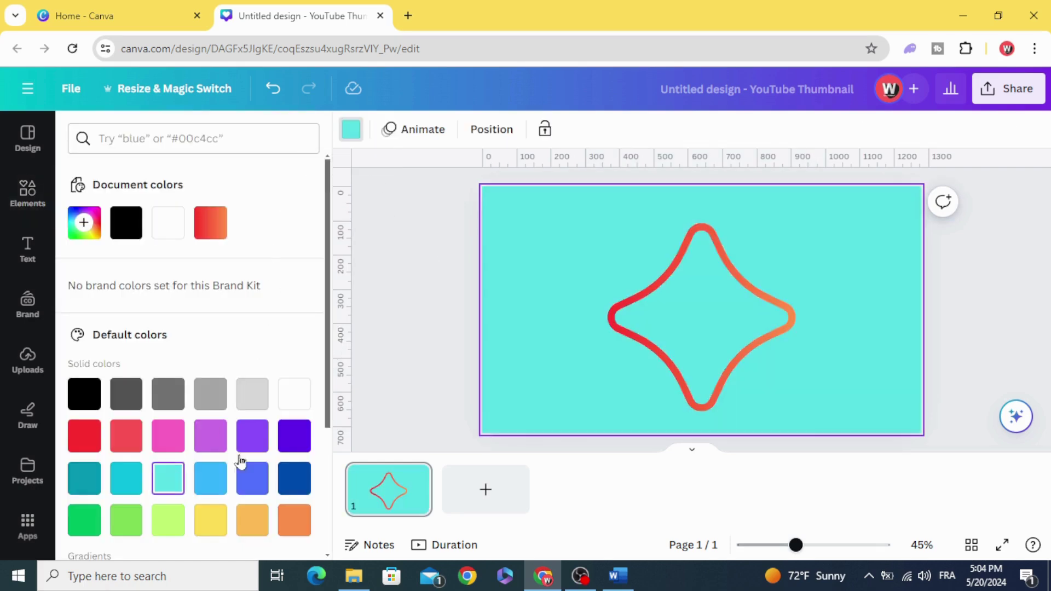
Move the gradient-outline star to the upper right of the page.
mouse_move(673, 357)
mouse_down()
mouse_move(655, 349)
mouse_move(677, 351)
mouse_up()
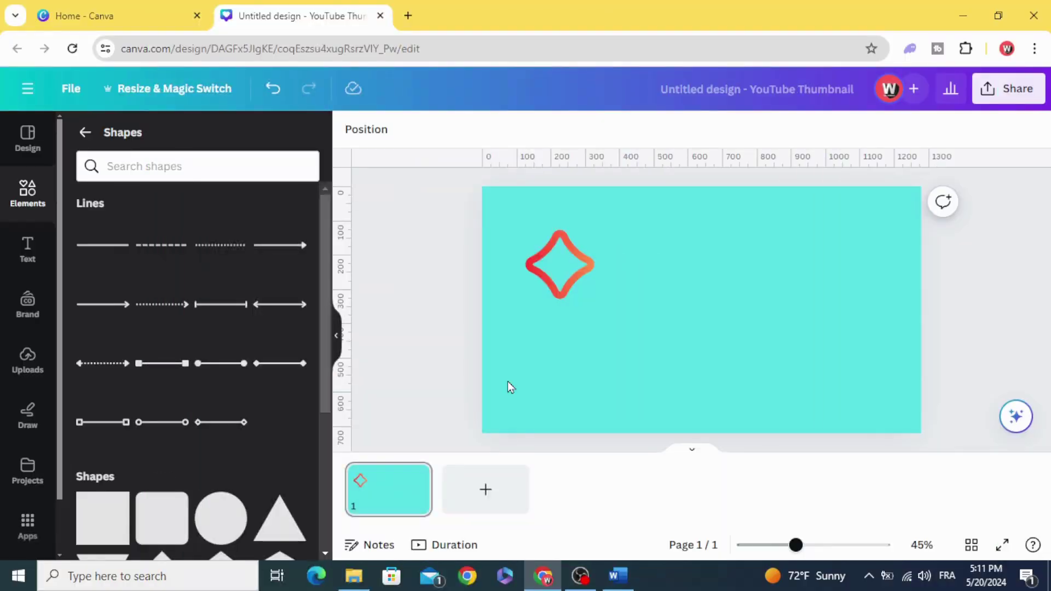
drag(558, 263, 792, 272)
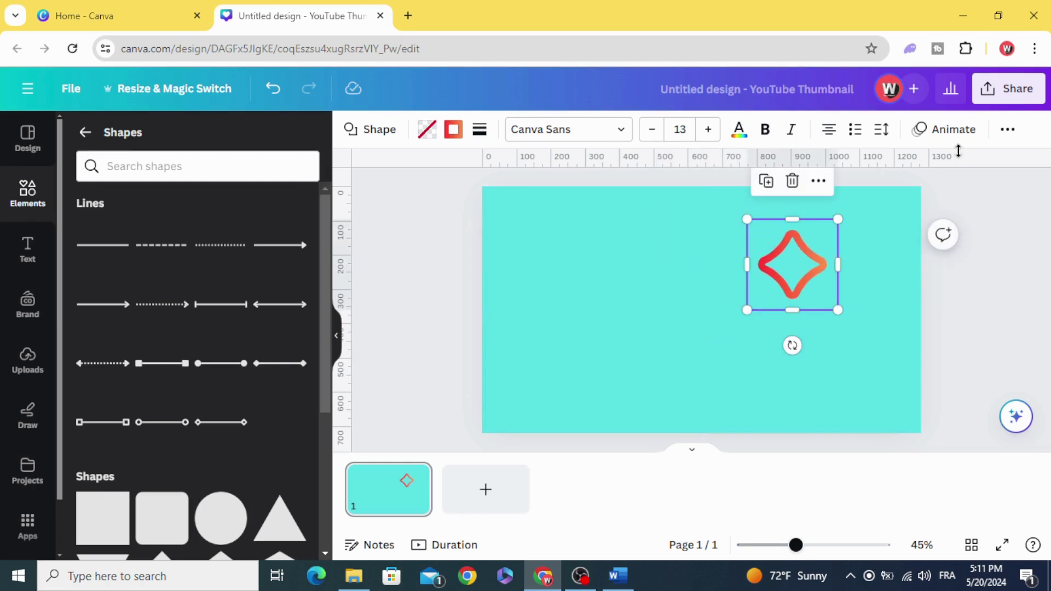
click(1007, 129)
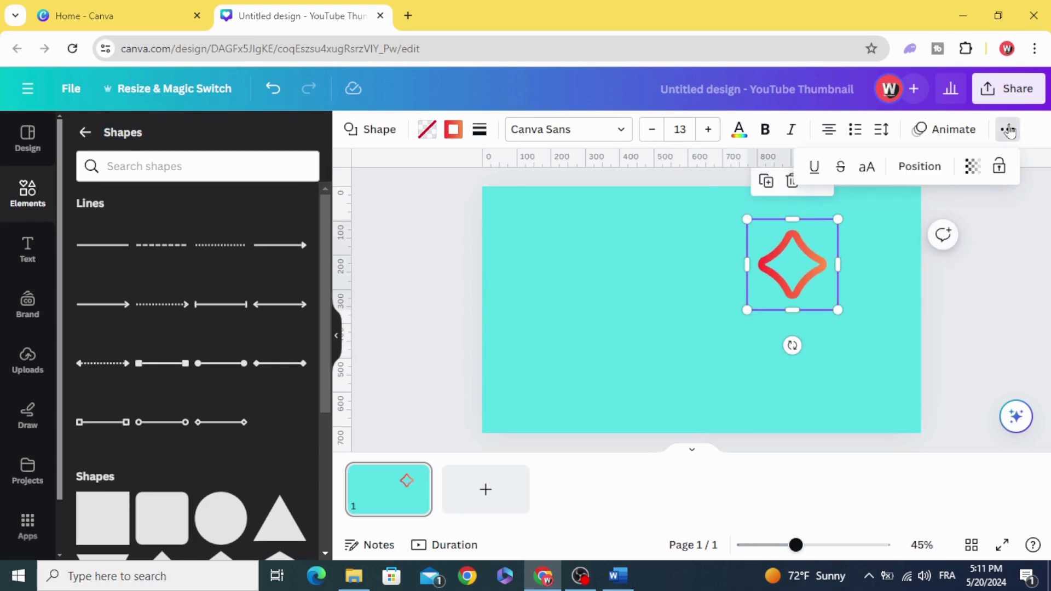
Centre the star horizontally and vertically, then move it to the top-left of the page.
click(922, 166)
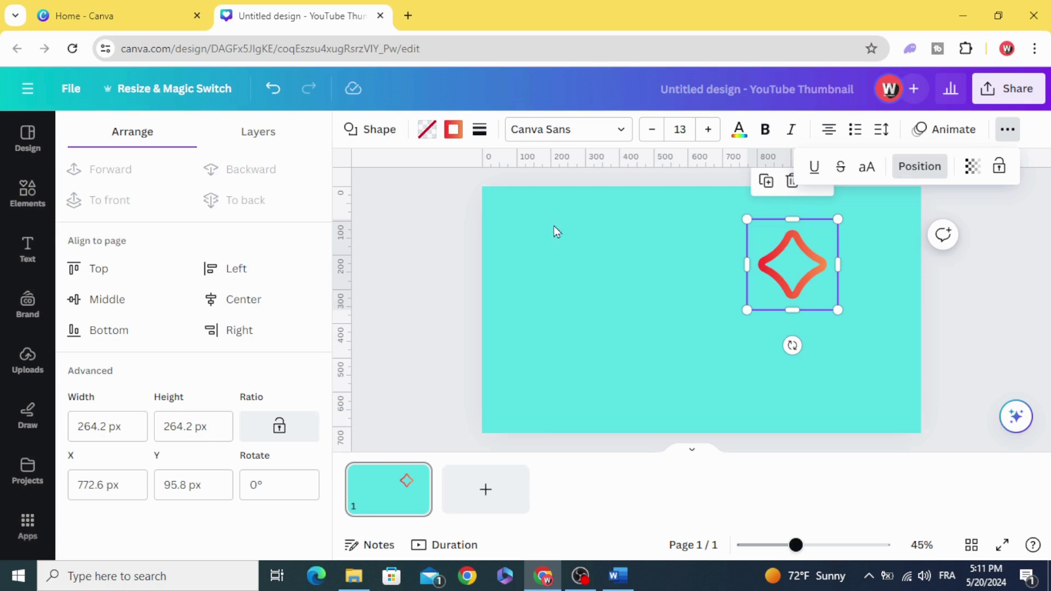
click(243, 307)
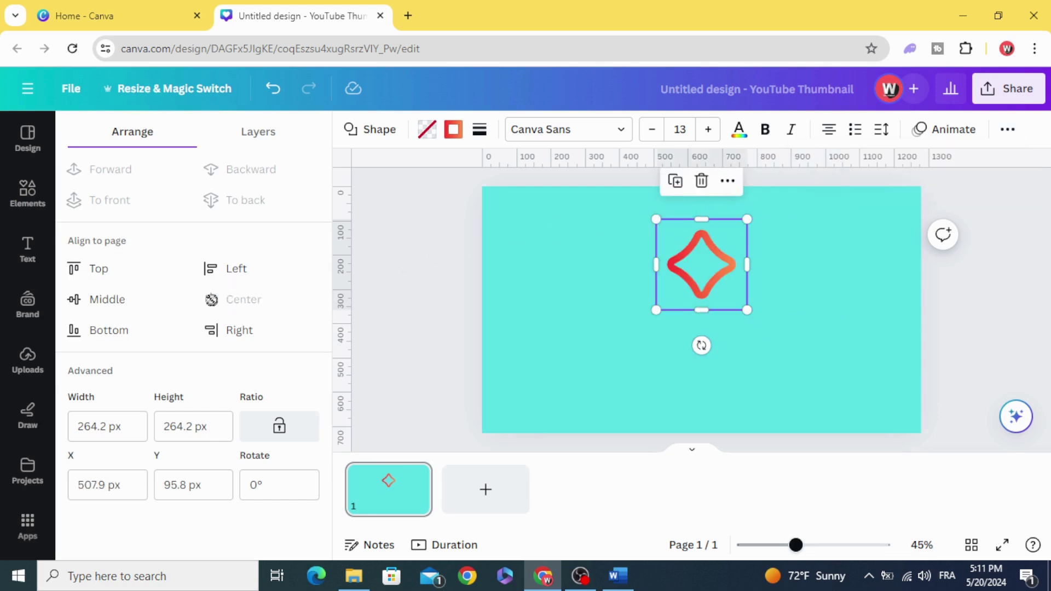
click(109, 300)
drag(668, 300, 628, 251)
Duplicate the star three times and place the copies in a row to its right.
click(514, 173)
click(605, 181)
drag(697, 275, 696, 247)
click(695, 329)
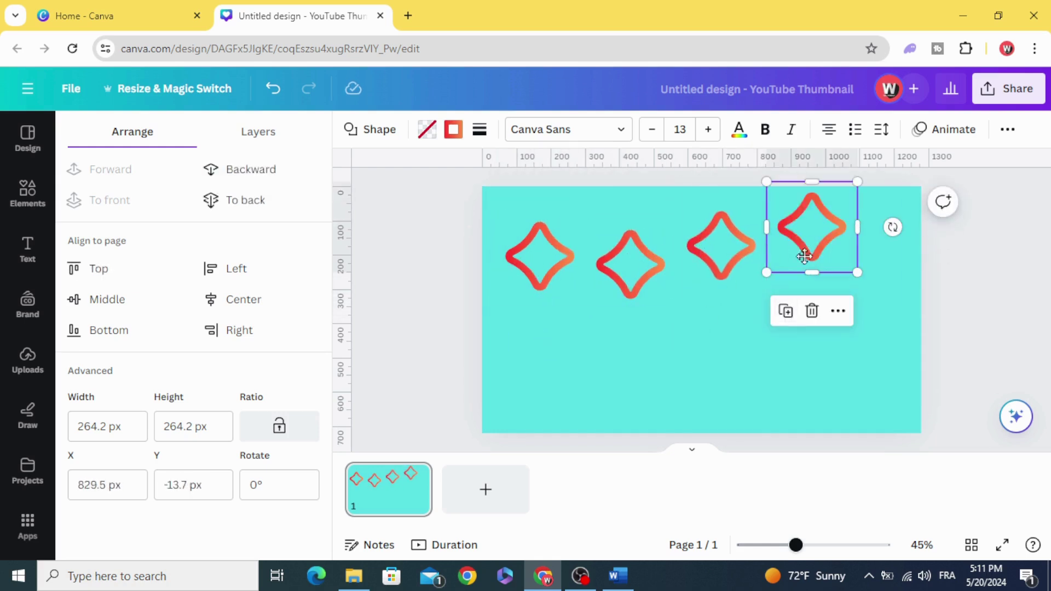
drag(802, 251, 797, 277)
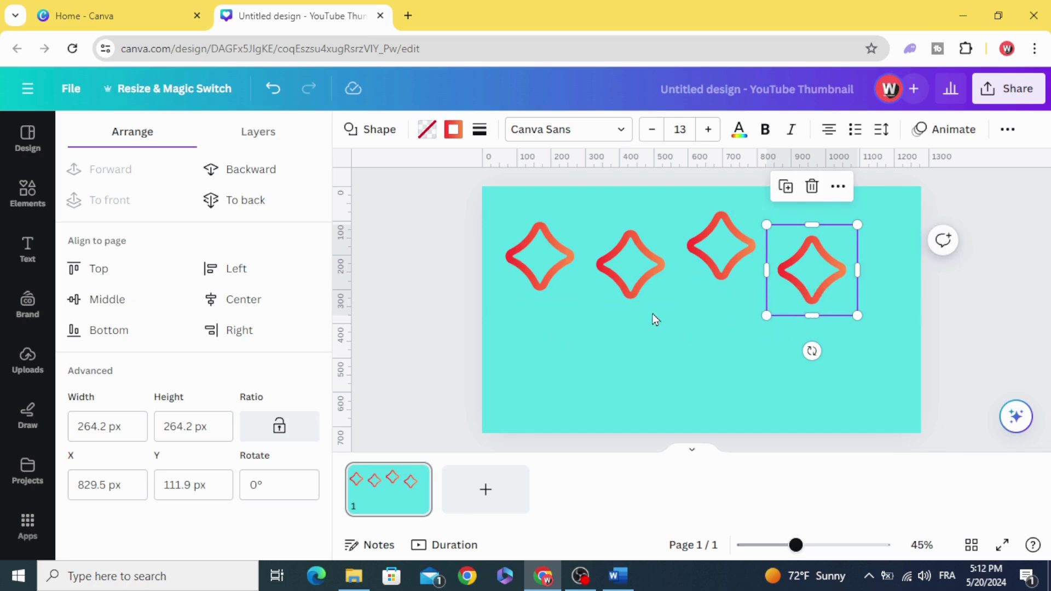
Select all four stars and space them evenly with Tidy up.
click(469, 313)
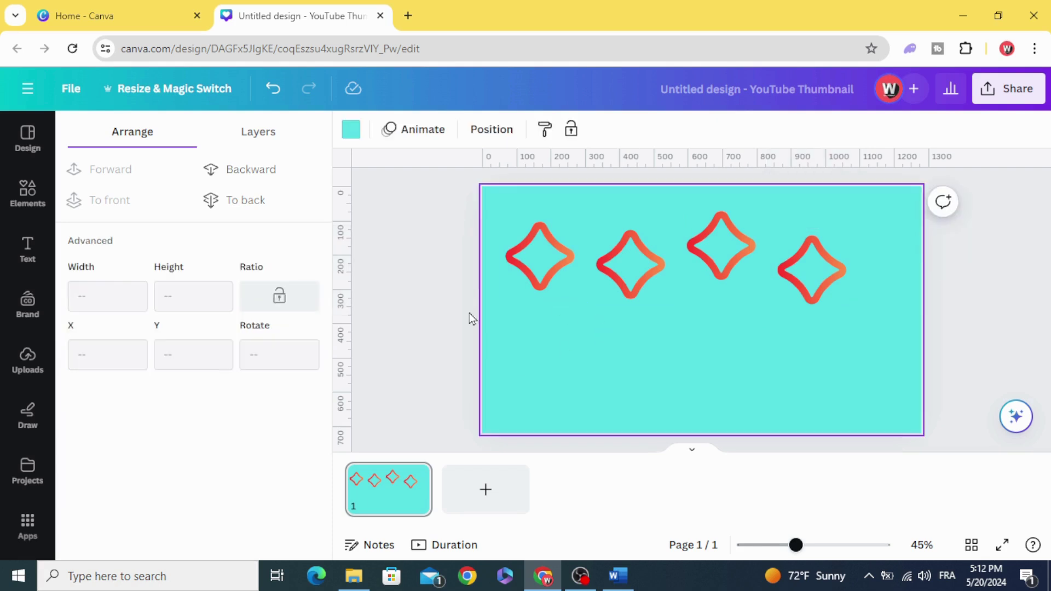
drag(444, 201, 850, 357)
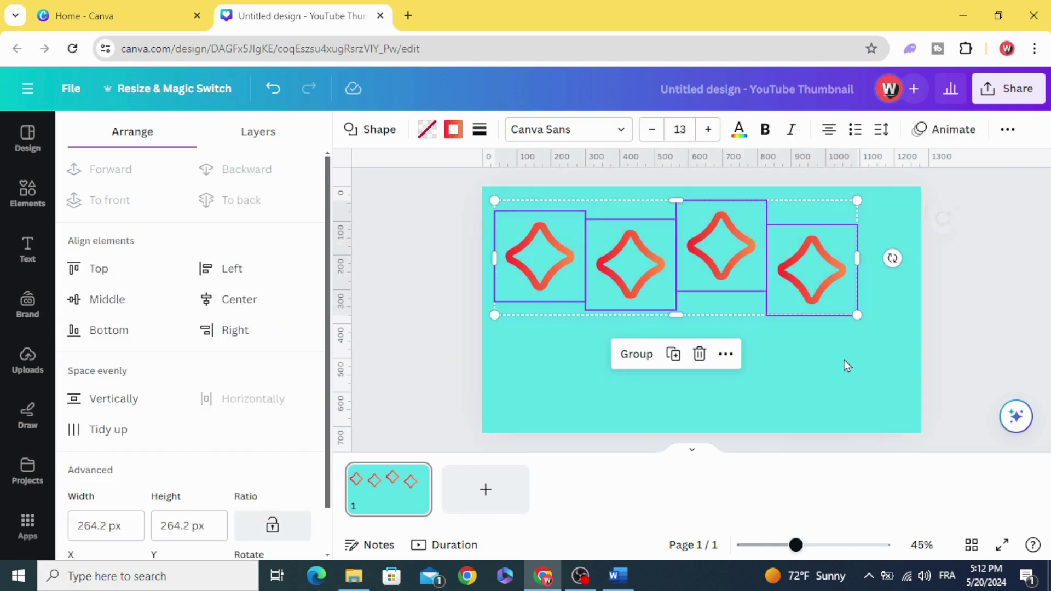
click(1007, 130)
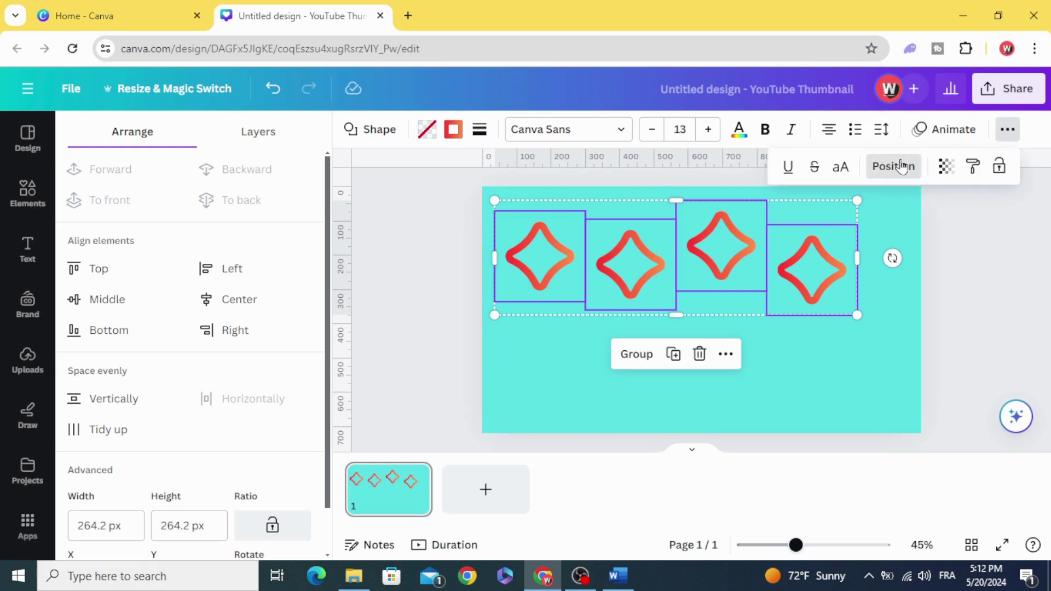
click(106, 435)
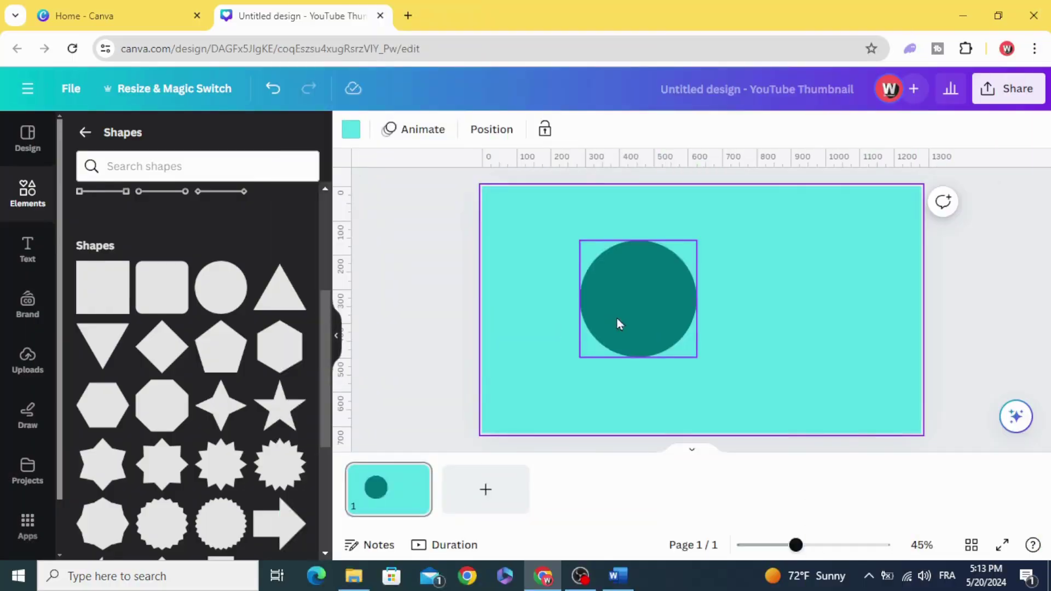
Enlarge the teal circle, move it to the page centre and set its transparency to 42.
drag(688, 344, 732, 392)
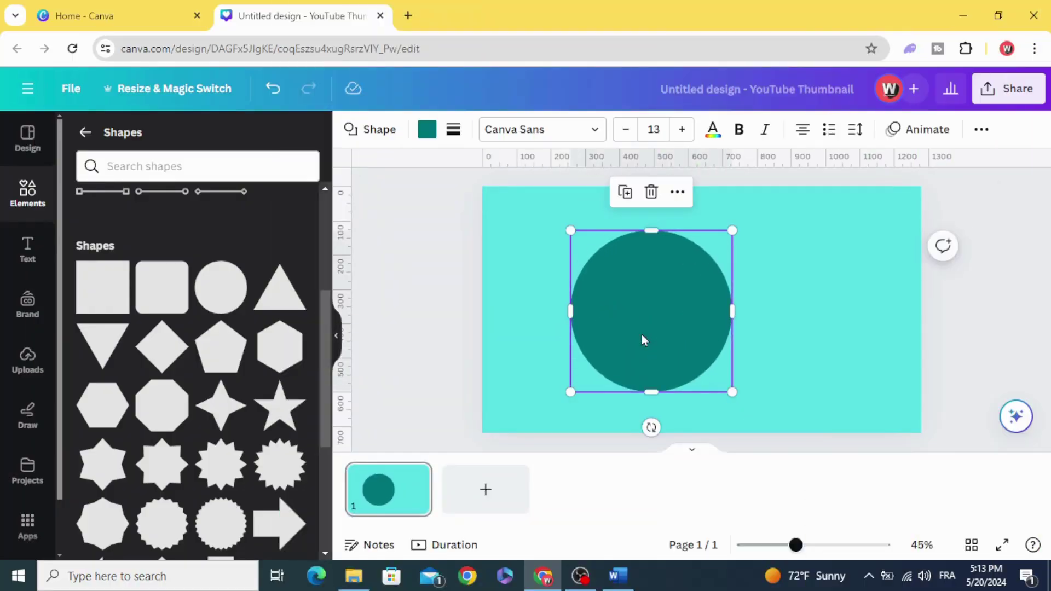
drag(642, 340, 695, 335)
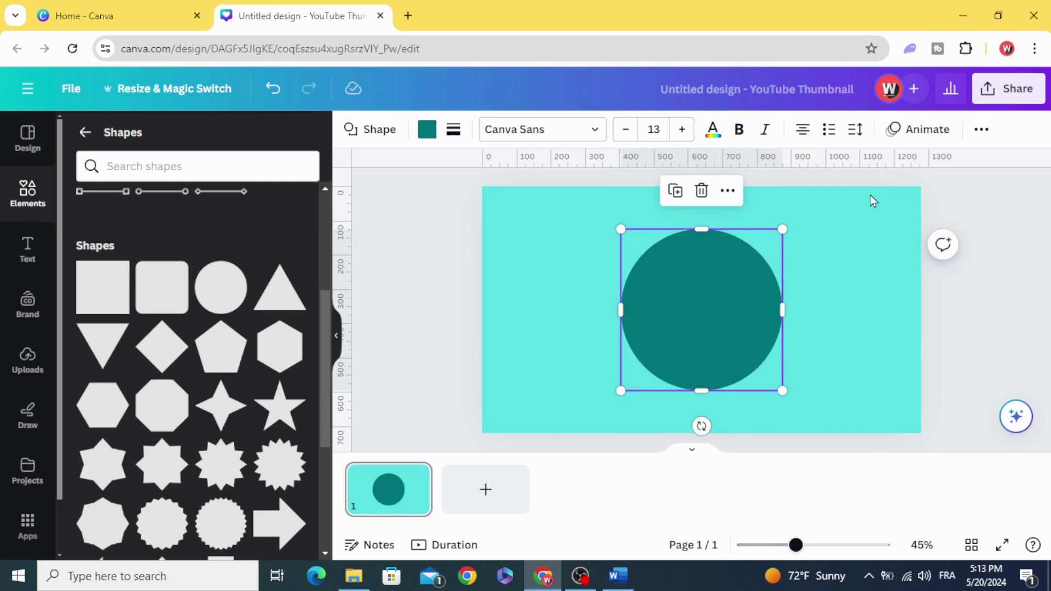
click(981, 131)
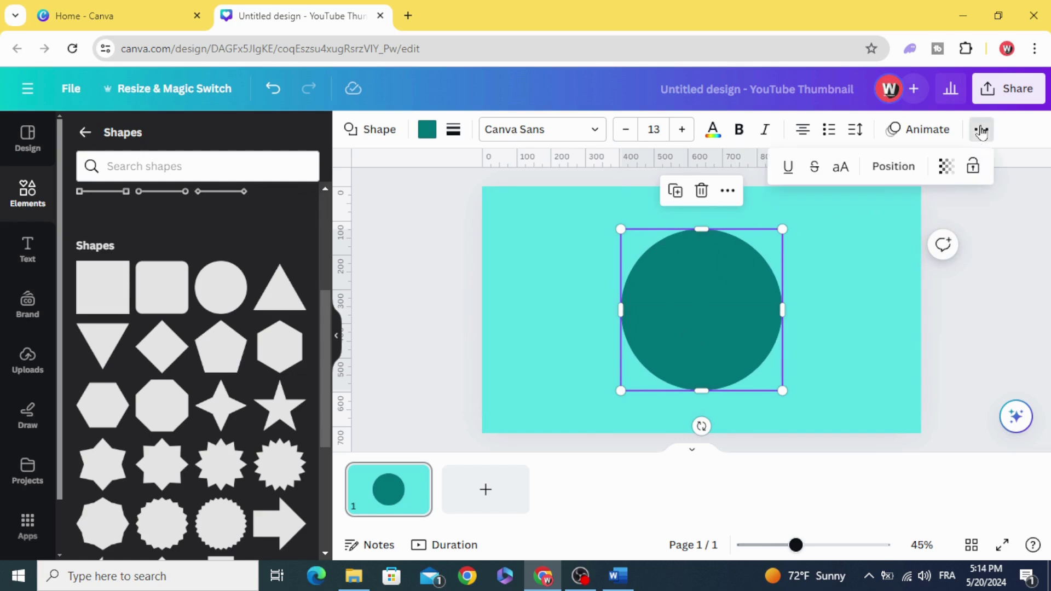
click(946, 168)
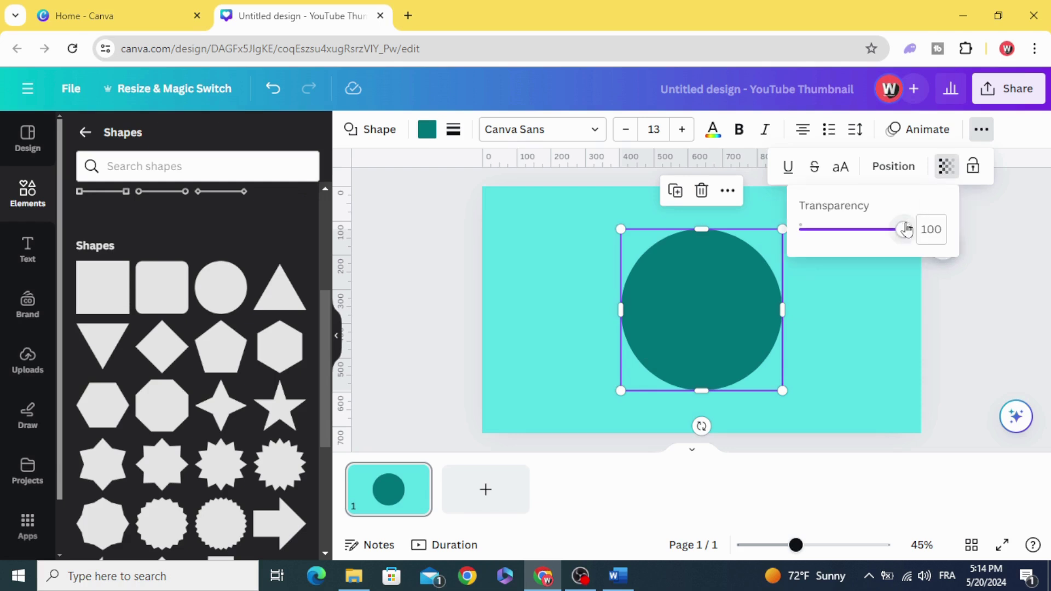
drag(903, 229, 869, 237)
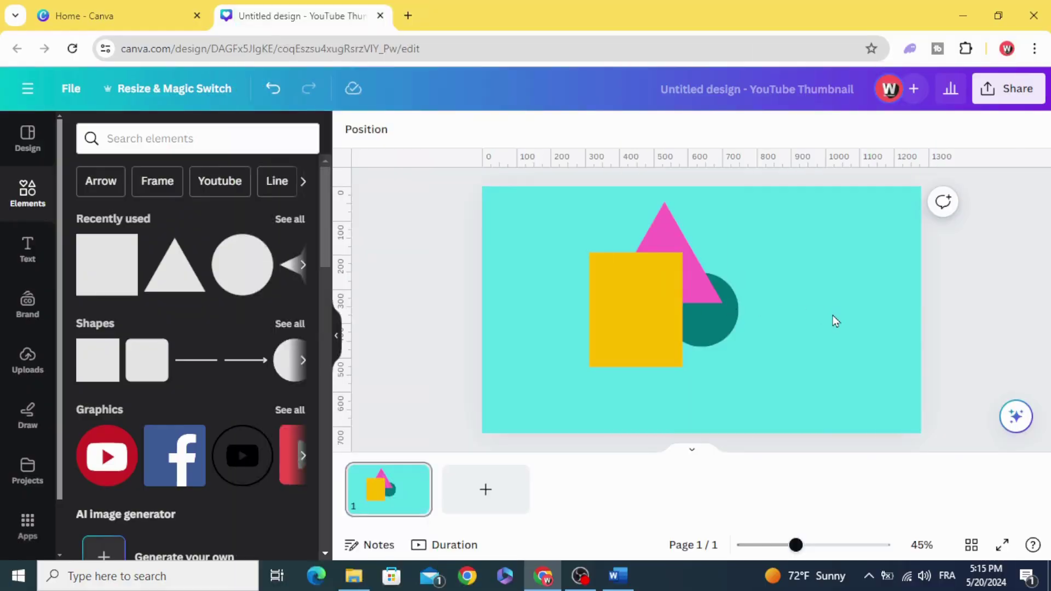
Send the yellow rectangle behind the pink triangle and bring the teal circle forward one layer.
drag(655, 345, 653, 329)
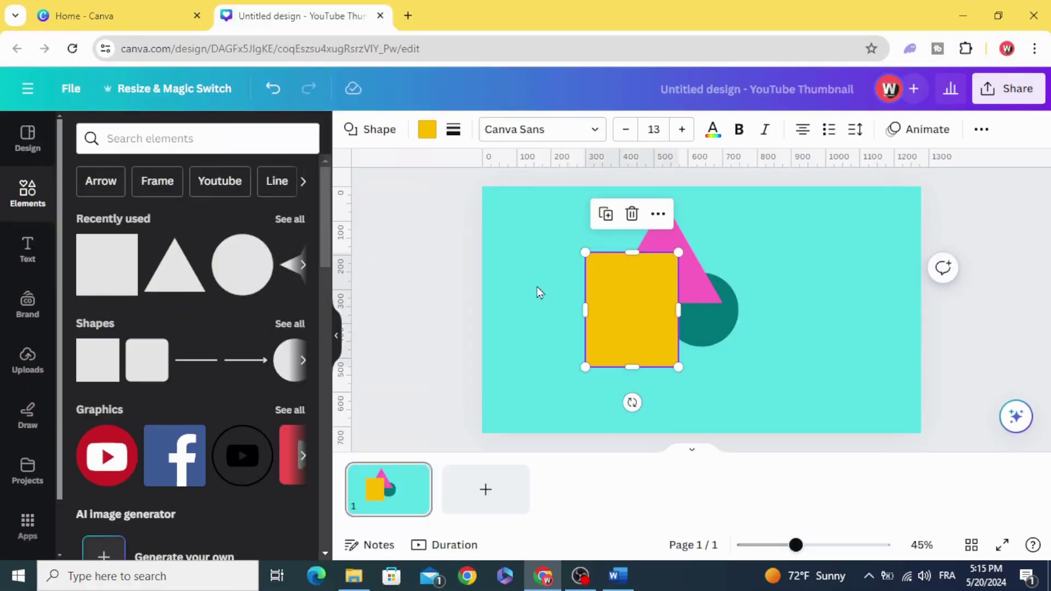
right_click(660, 272)
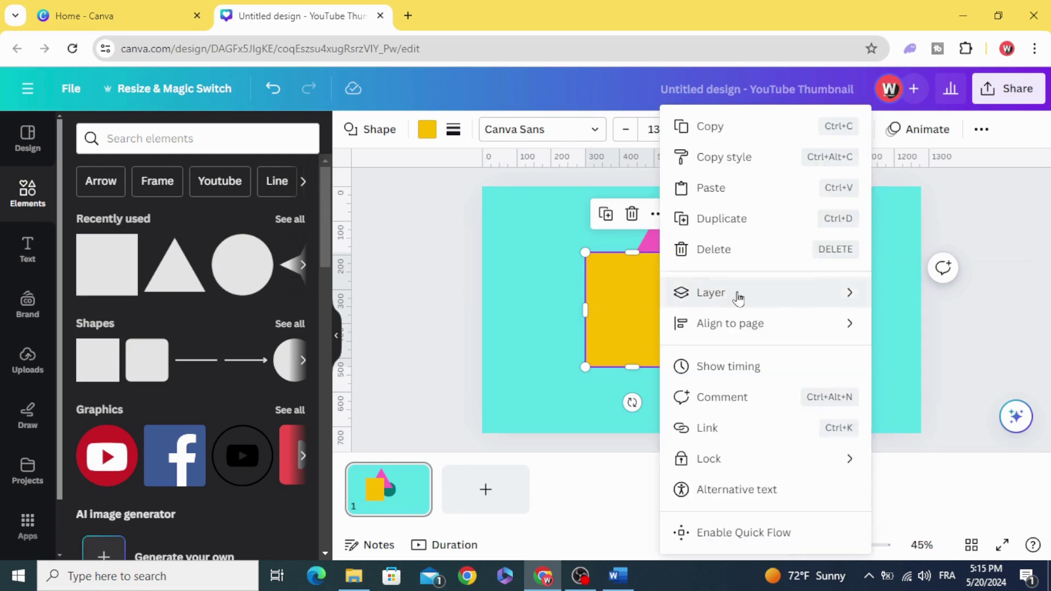
mouse_move(736, 296)
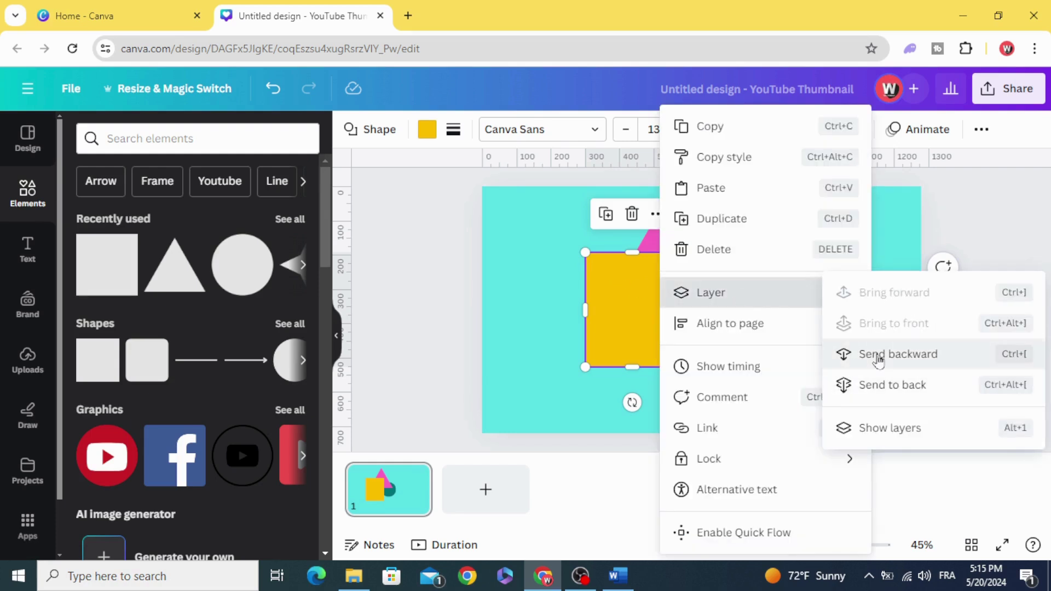
click(961, 356)
click(721, 328)
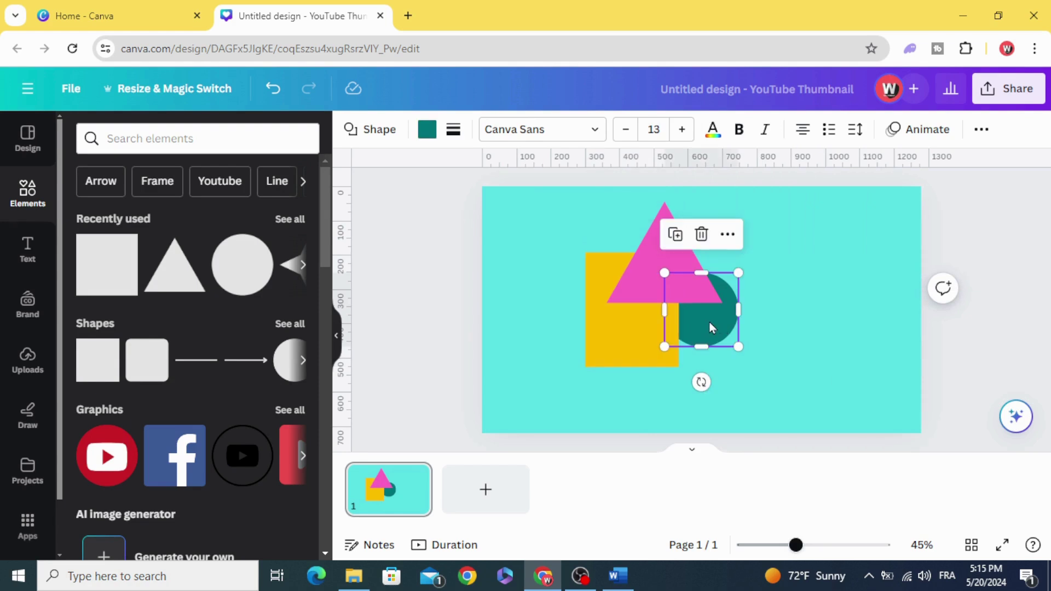
right_click(711, 328)
mouse_move(865, 294)
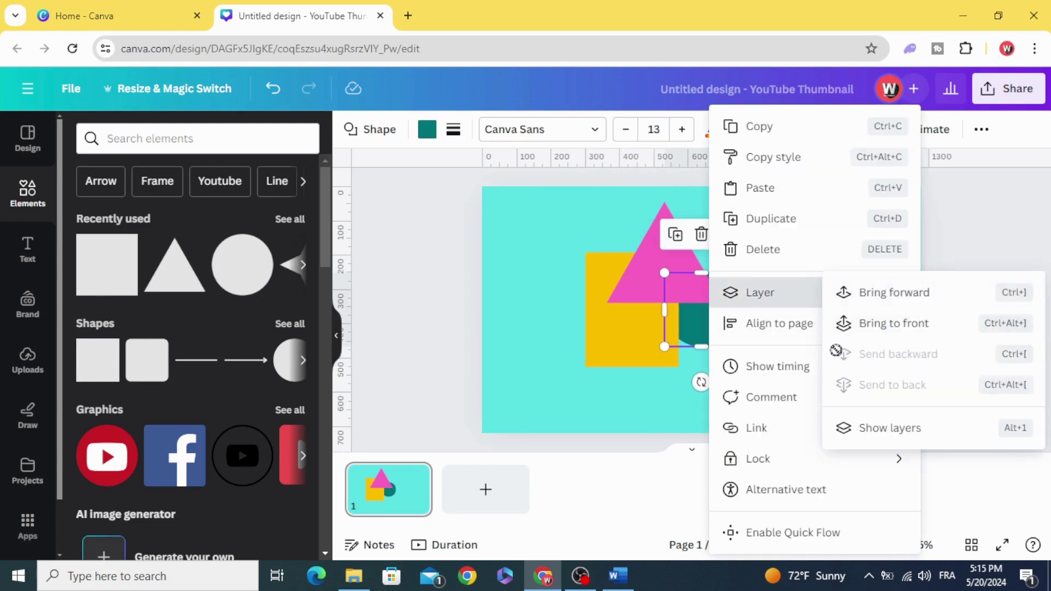
click(931, 297)
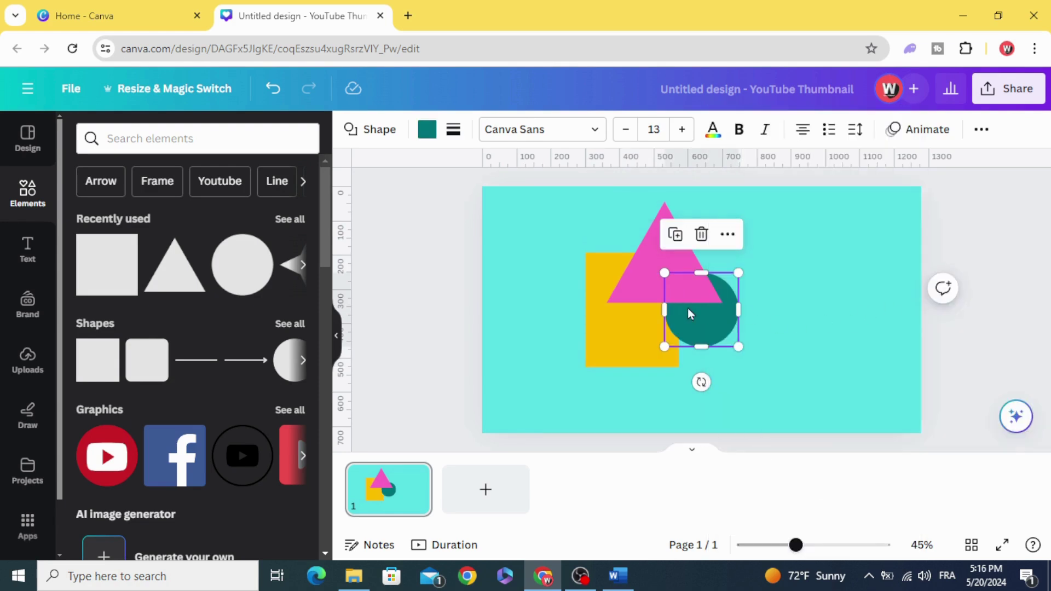
In the layers list, move the teal circle down and the yellow square to the top.
click(660, 292)
right_click(661, 293)
mouse_move(759, 295)
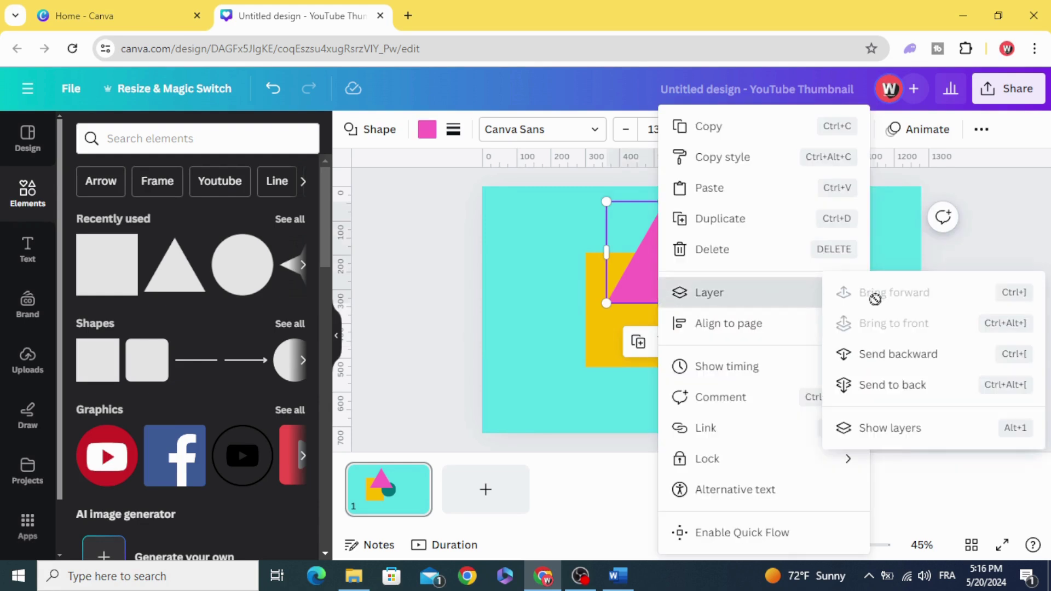
click(851, 430)
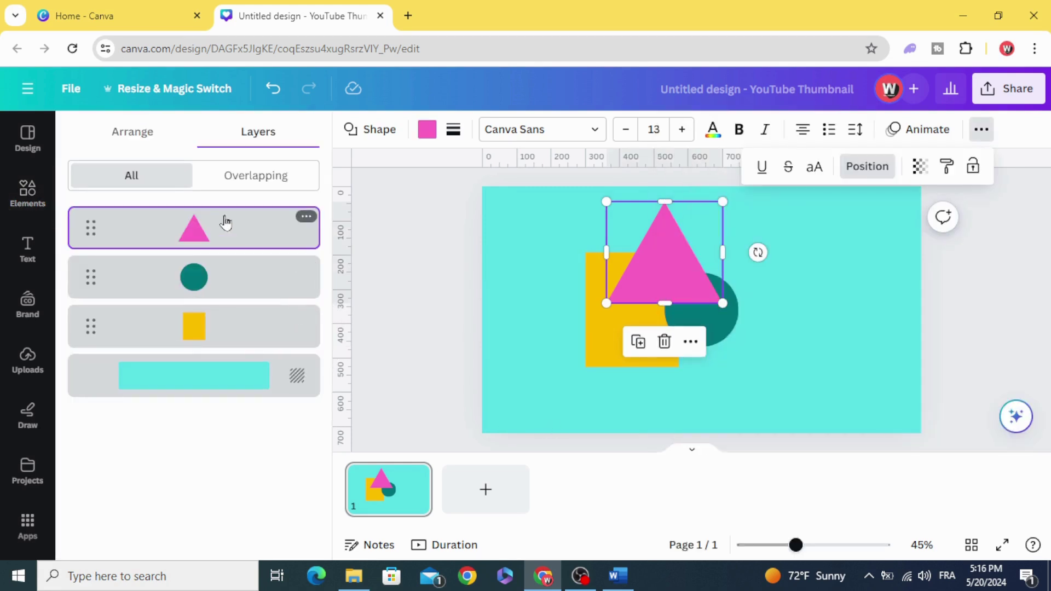
drag(247, 278, 249, 334)
click(230, 296)
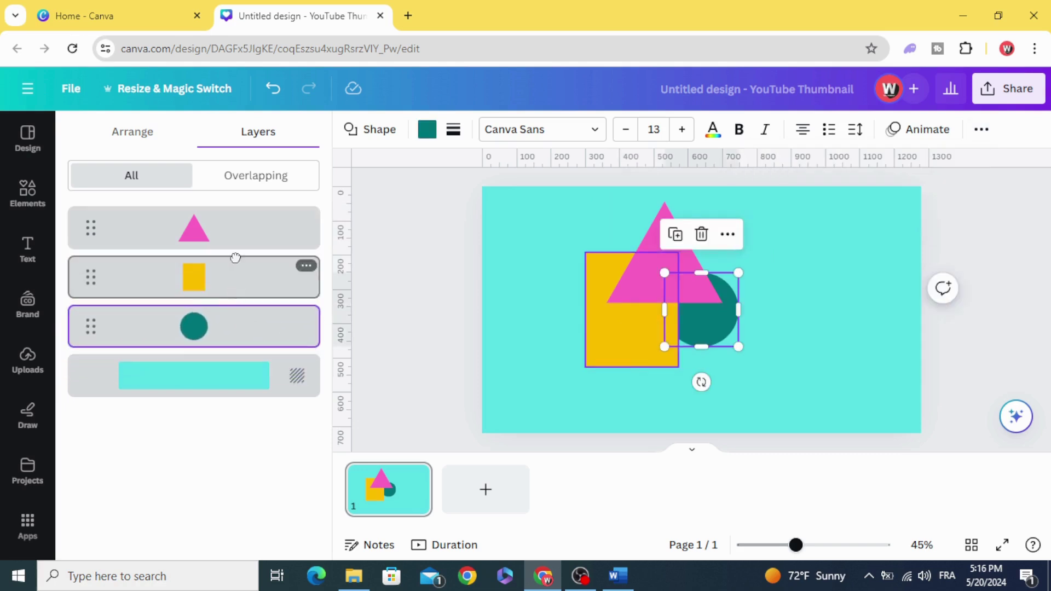
drag(235, 258, 257, 227)
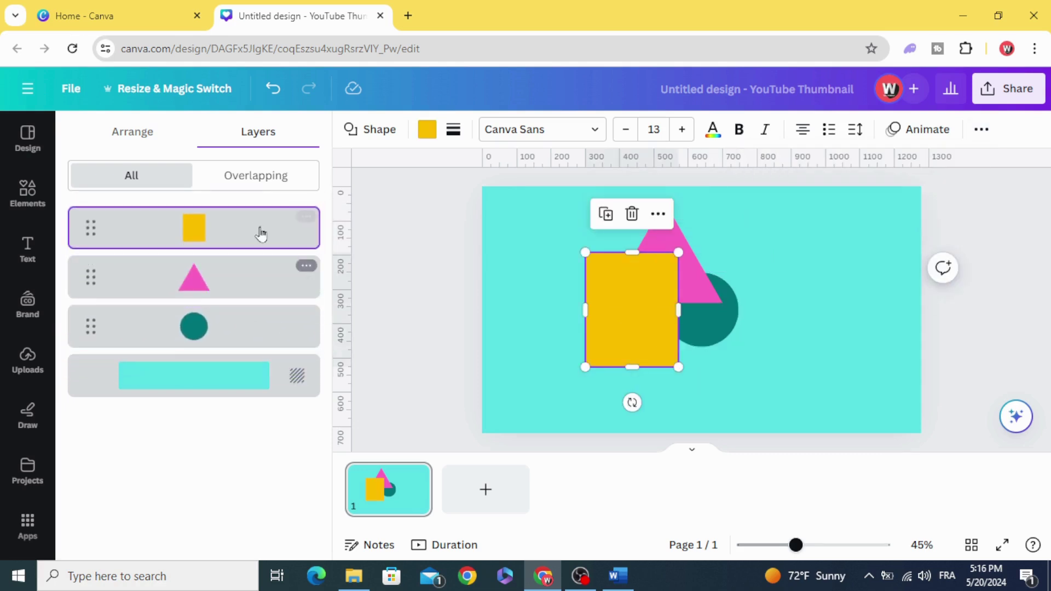
click(407, 330)
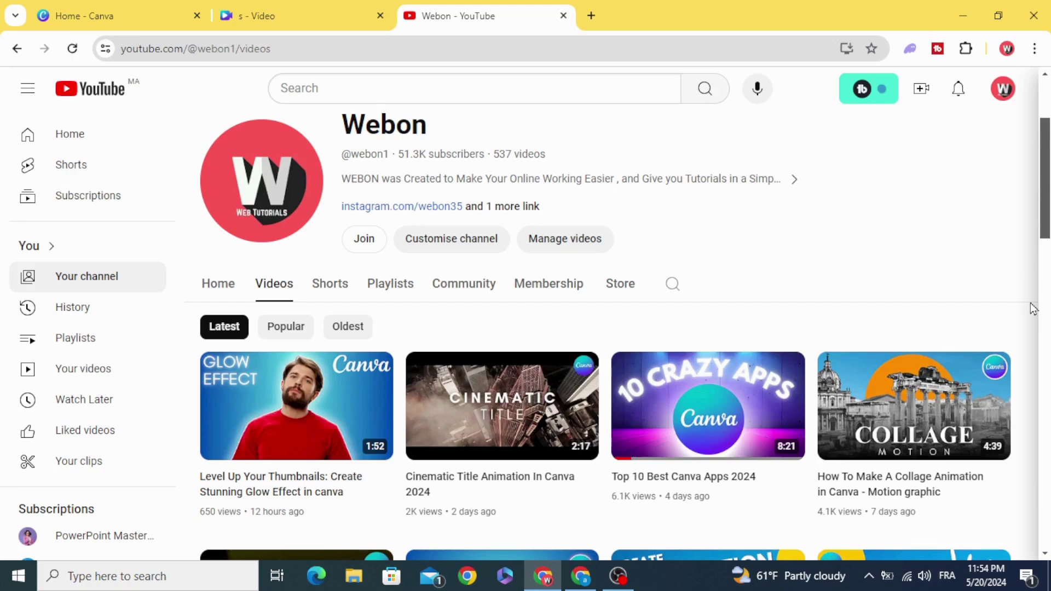
scroll(1031, 309, down, 10)
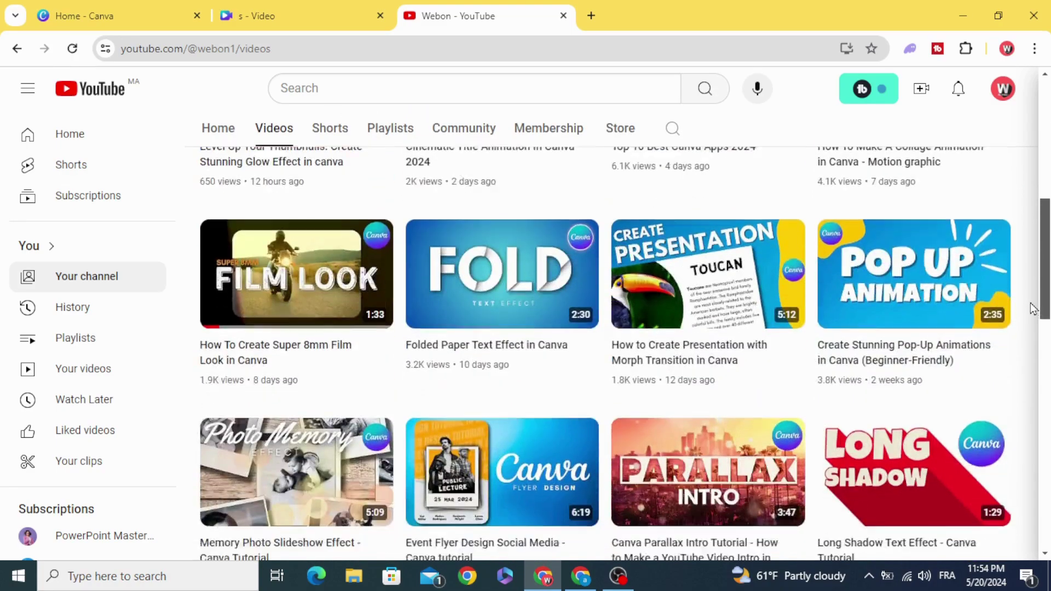
scroll(1031, 308, down, 10)
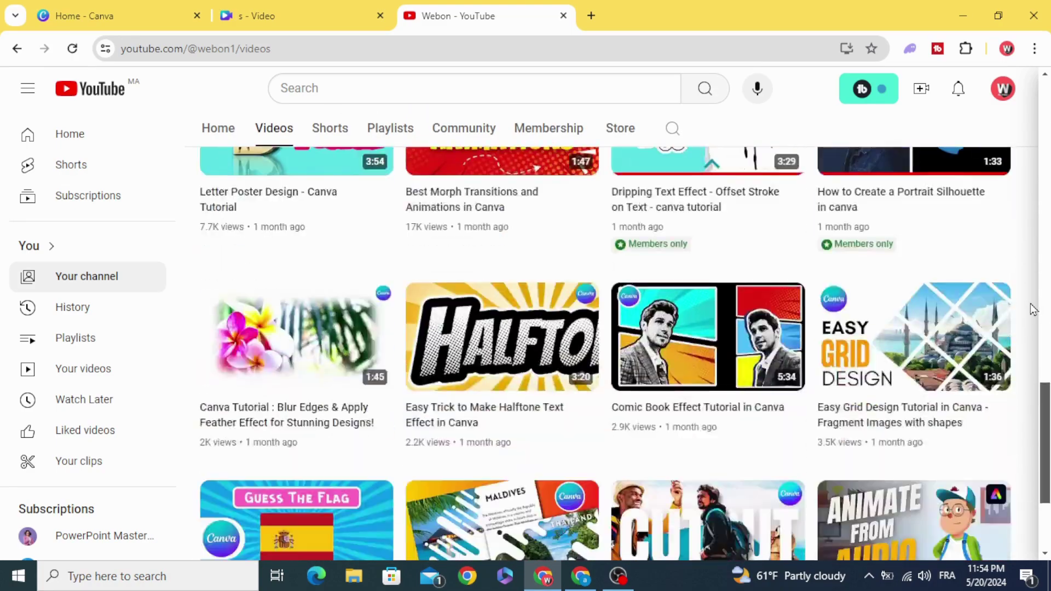